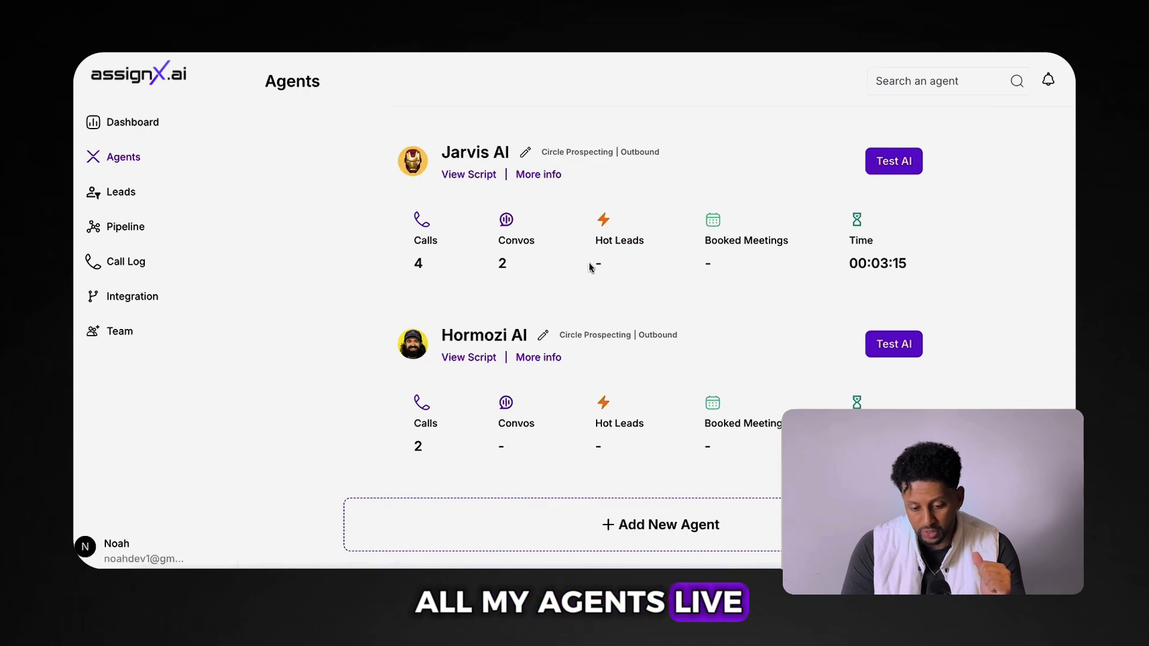
Open the details of the Jarvis AI agent and go to its actions to add a tool.
left_click(520, 174)
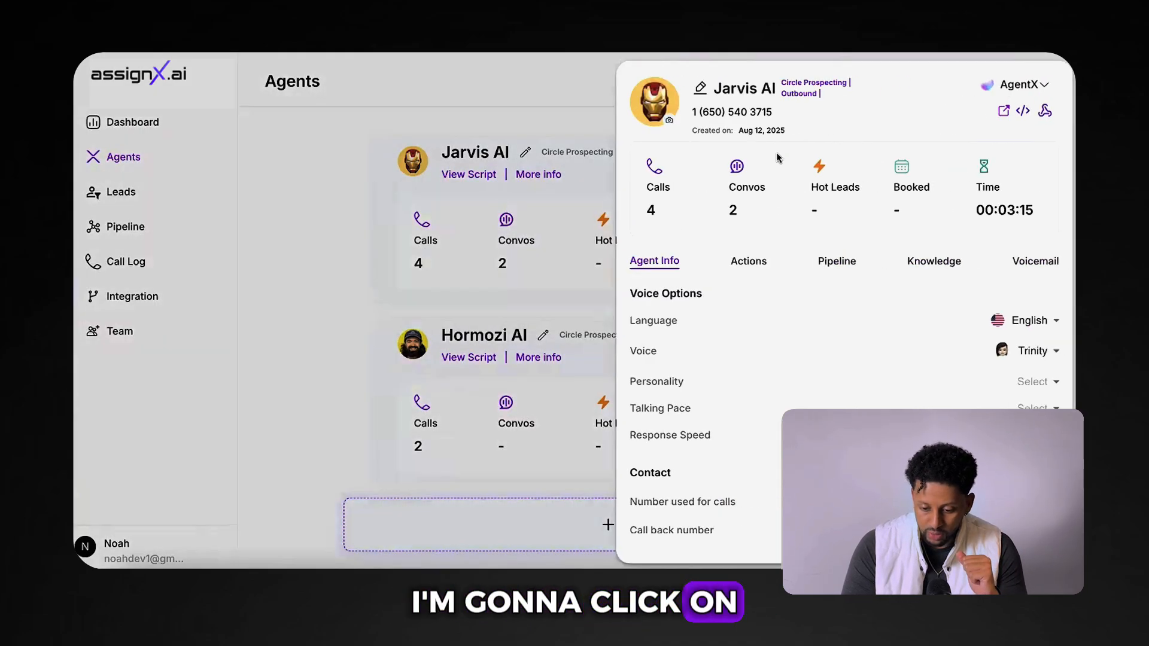
left_click(739, 265)
scroll(824, 395, "down", 2)
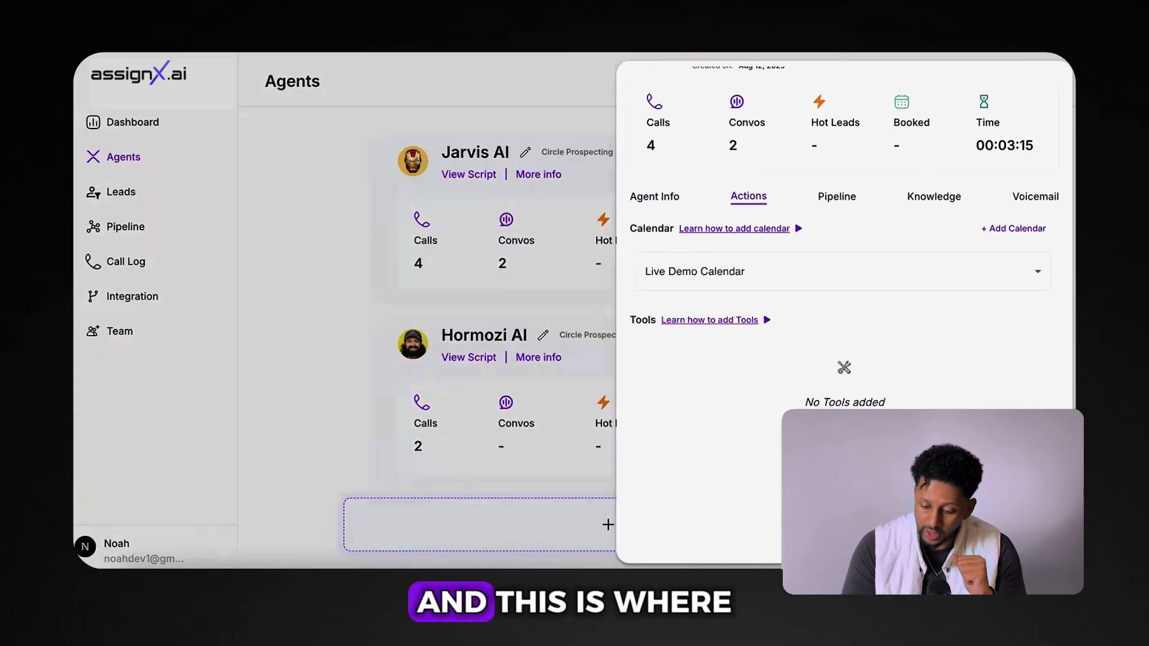
left_click(837, 438)
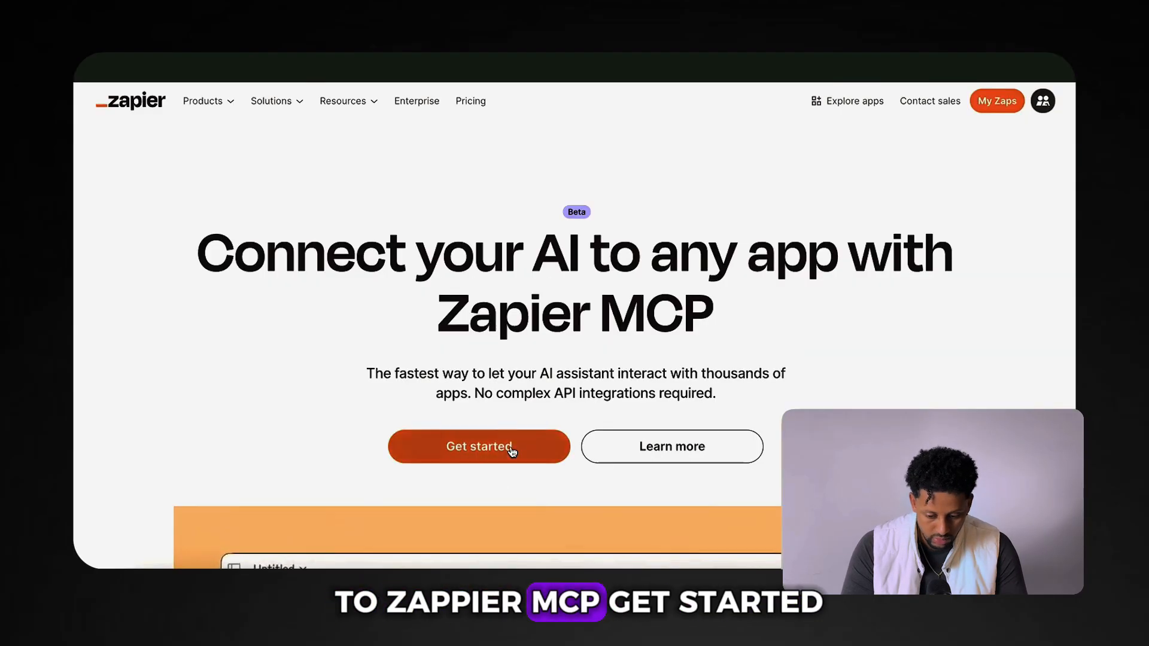
Switch to Zapier MCP, start a new MCP server and choose Other as its client.
left_click(511, 449)
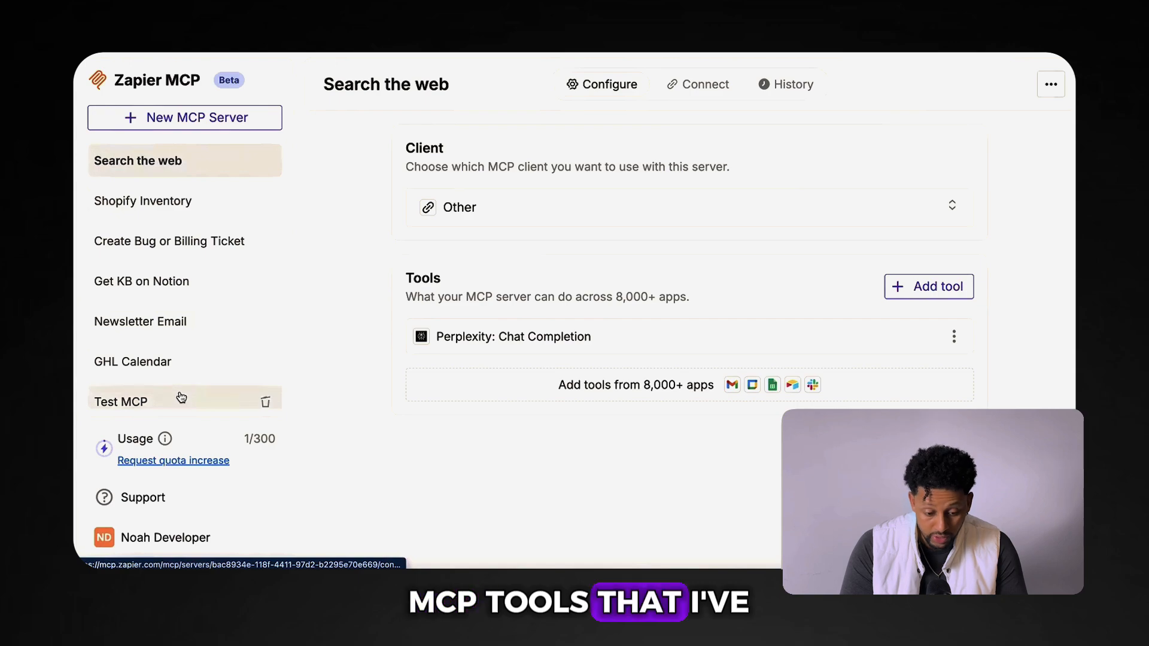
left_click(199, 120)
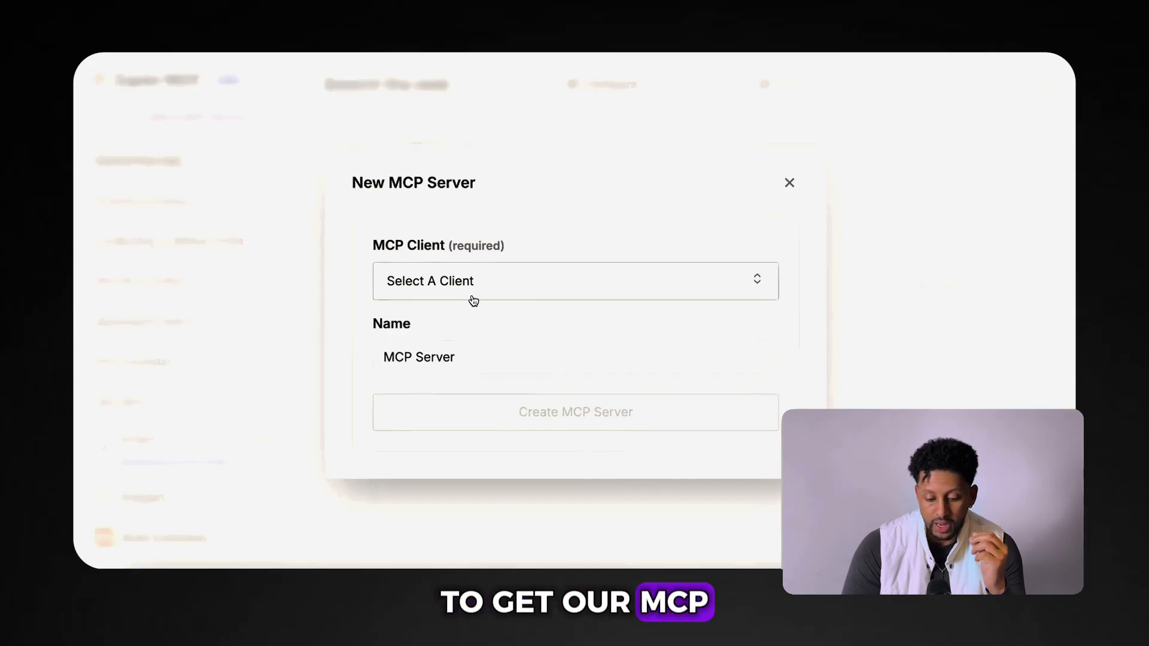
left_click(511, 284)
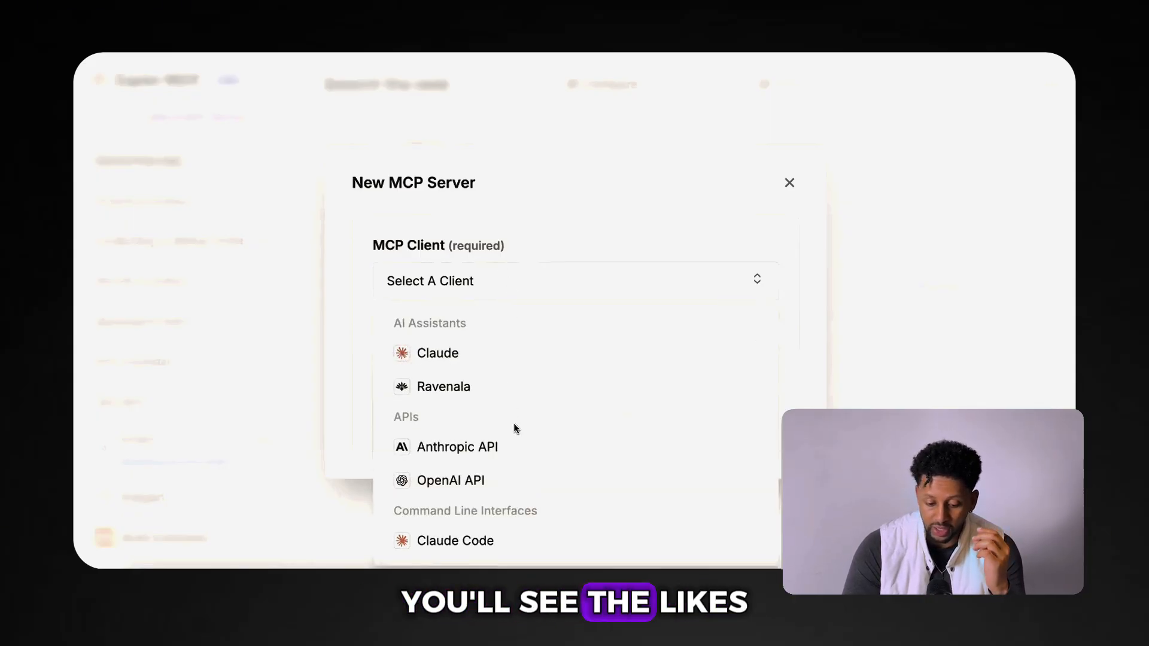
scroll(519, 416, "down", 1)
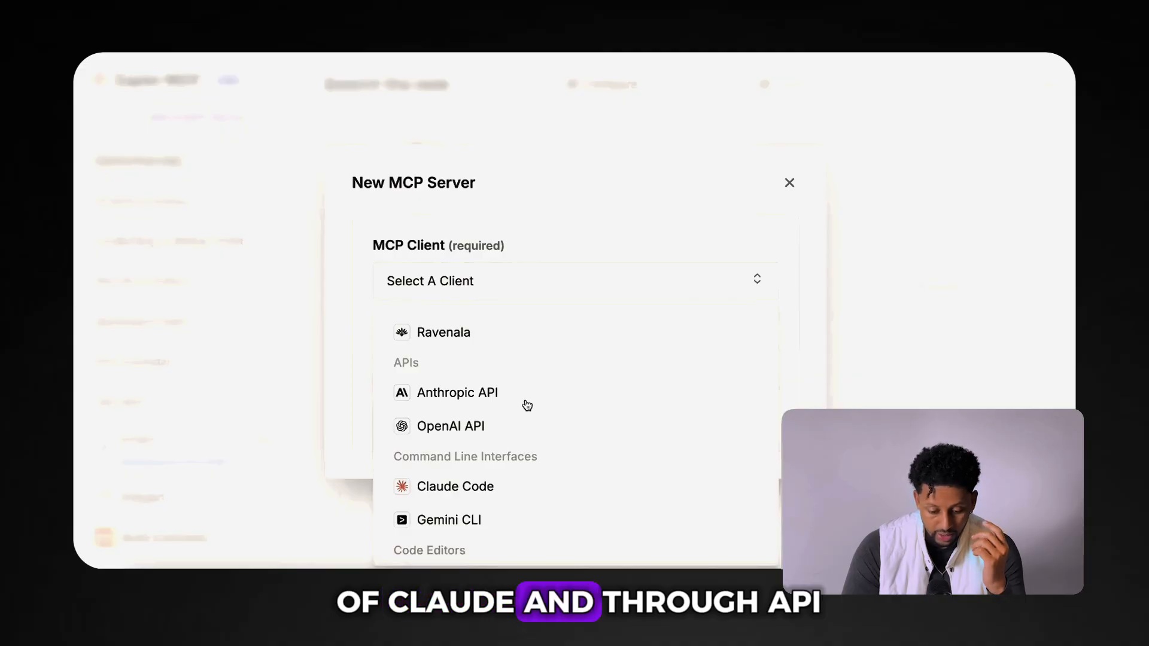
scroll(526, 406, "down", 1)
scroll(554, 446, "down", 3)
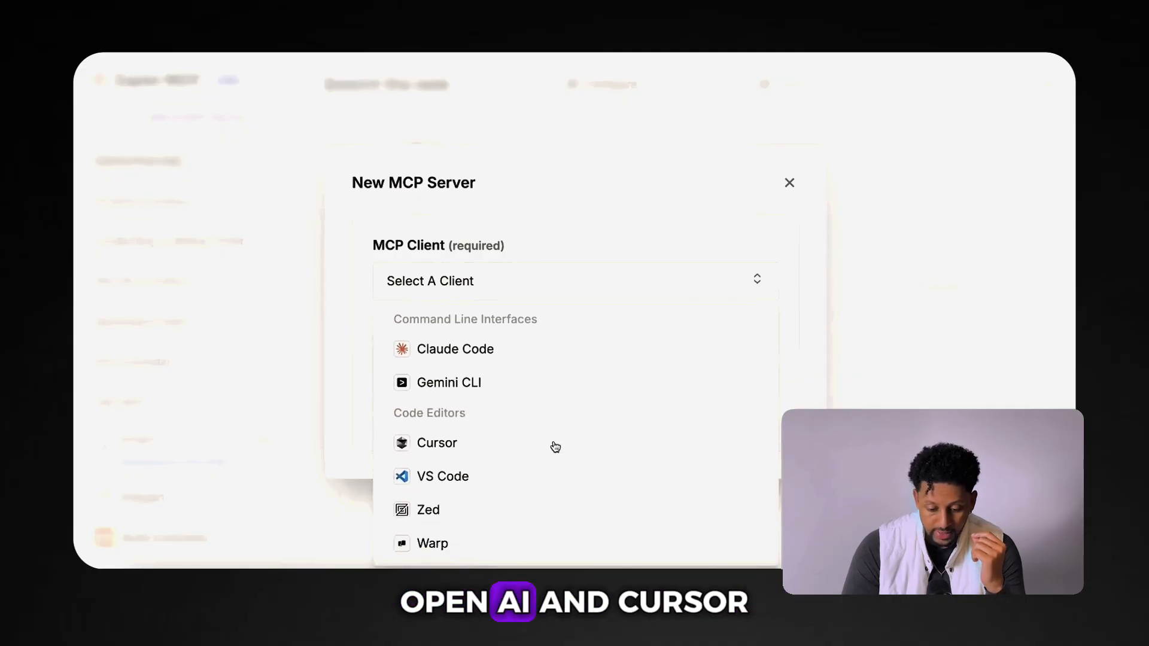
scroll(556, 446, "down", 1)
scroll(555, 447, "up", 1)
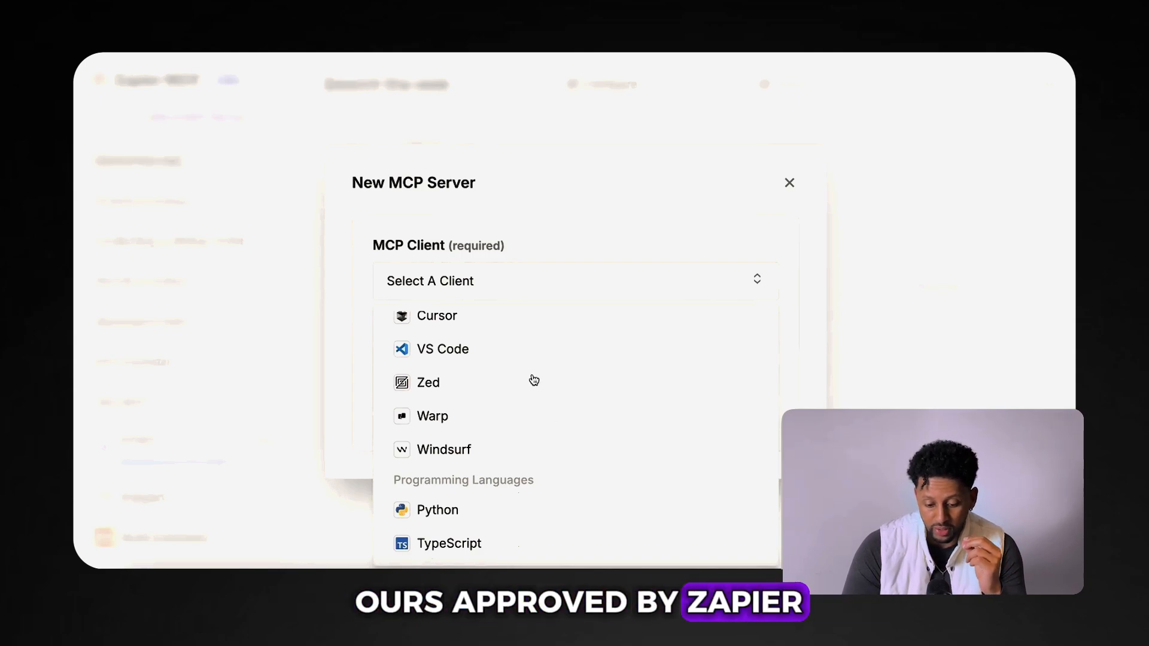
scroll(517, 358, "up", 2)
scroll(519, 358, "up", 2)
scroll(519, 358, "down", 2)
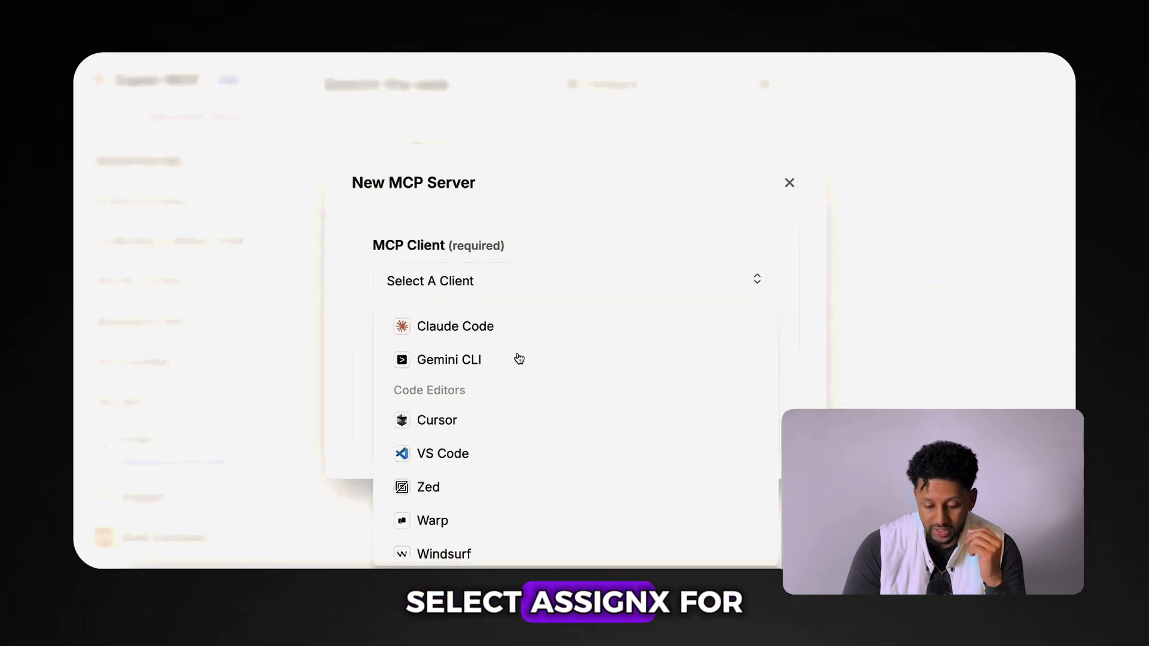
scroll(522, 430, "down", 5)
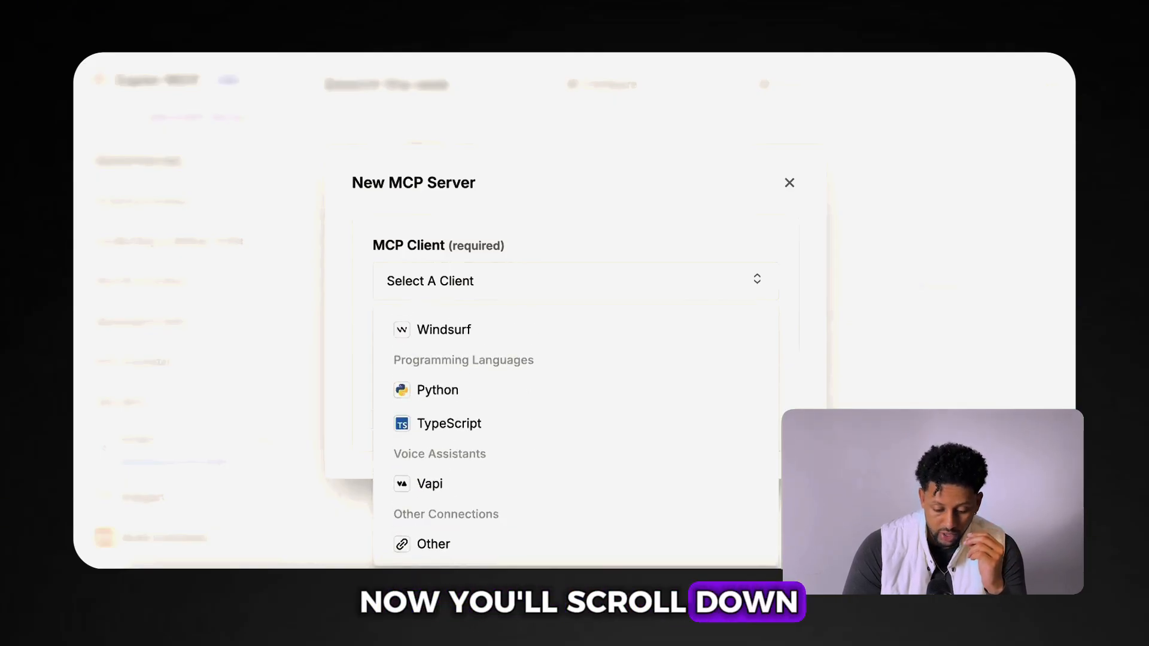
left_click(438, 547)
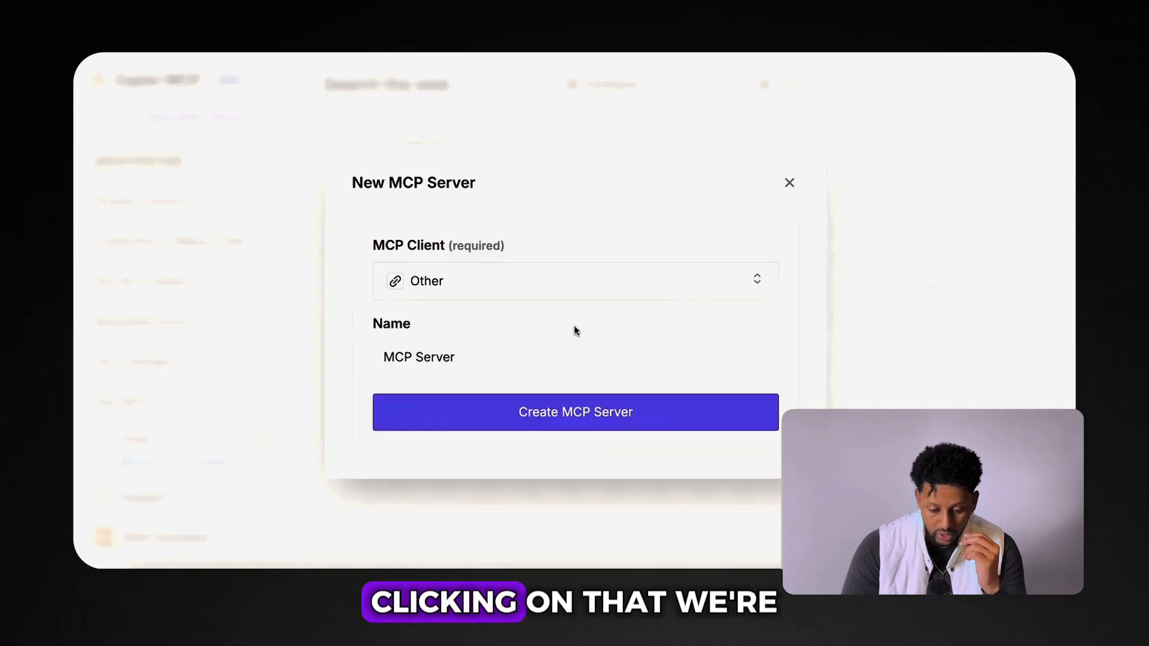
Name the new server Jarvis MCP and create it.
double_click(430, 359)
key("ctrl+a")
type("Jarvis MC")
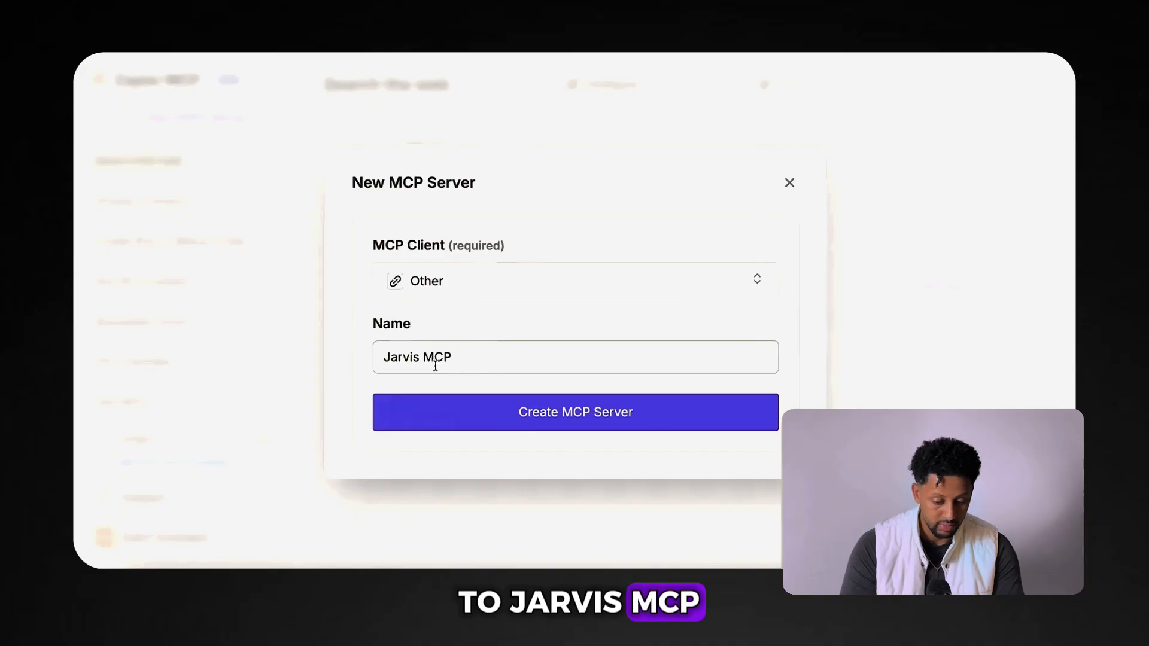
left_click(546, 417)
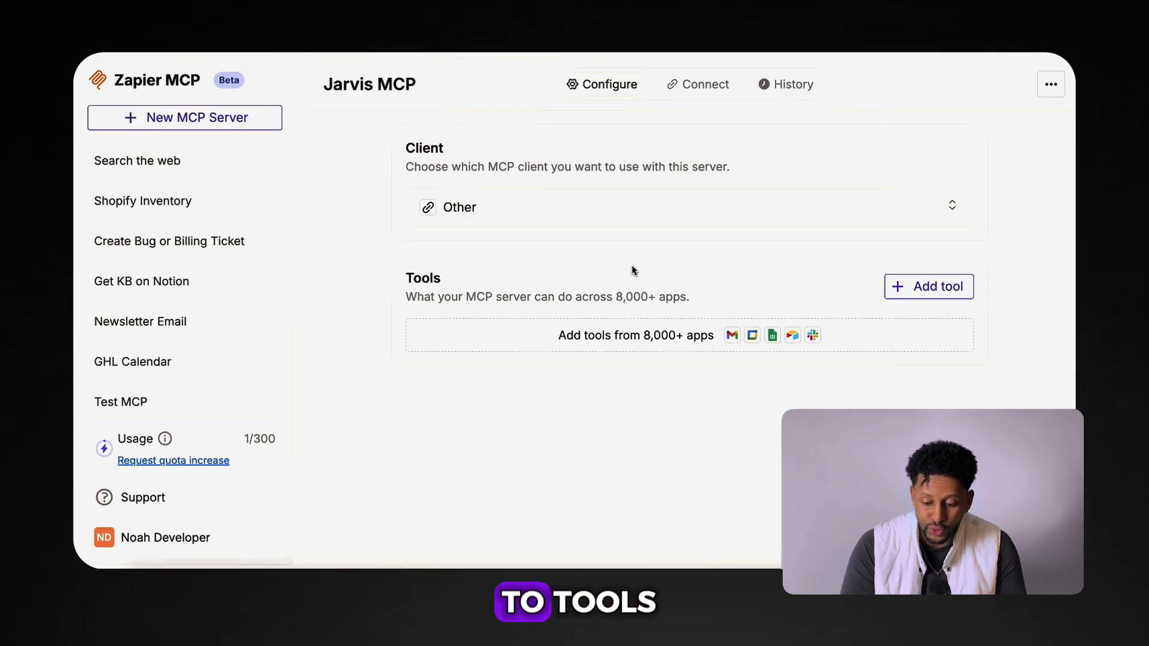
Start adding a tool to the Jarvis MCP server and choose Gmail as its app.
left_click_drag(616, 296, 656, 295)
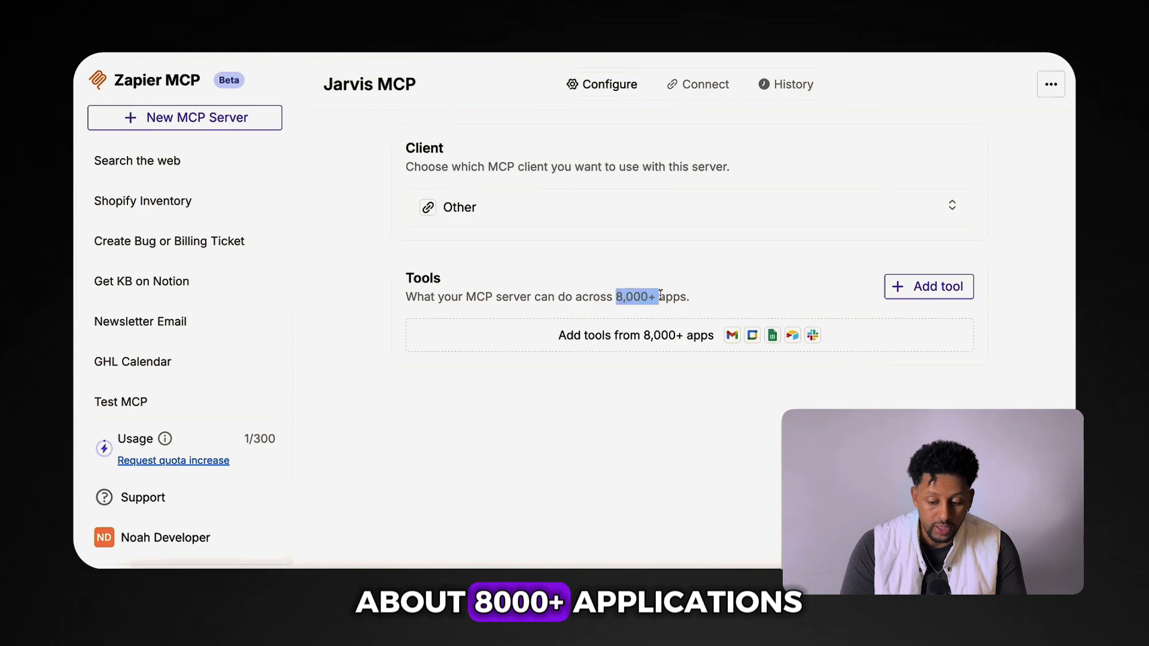
left_click(904, 286)
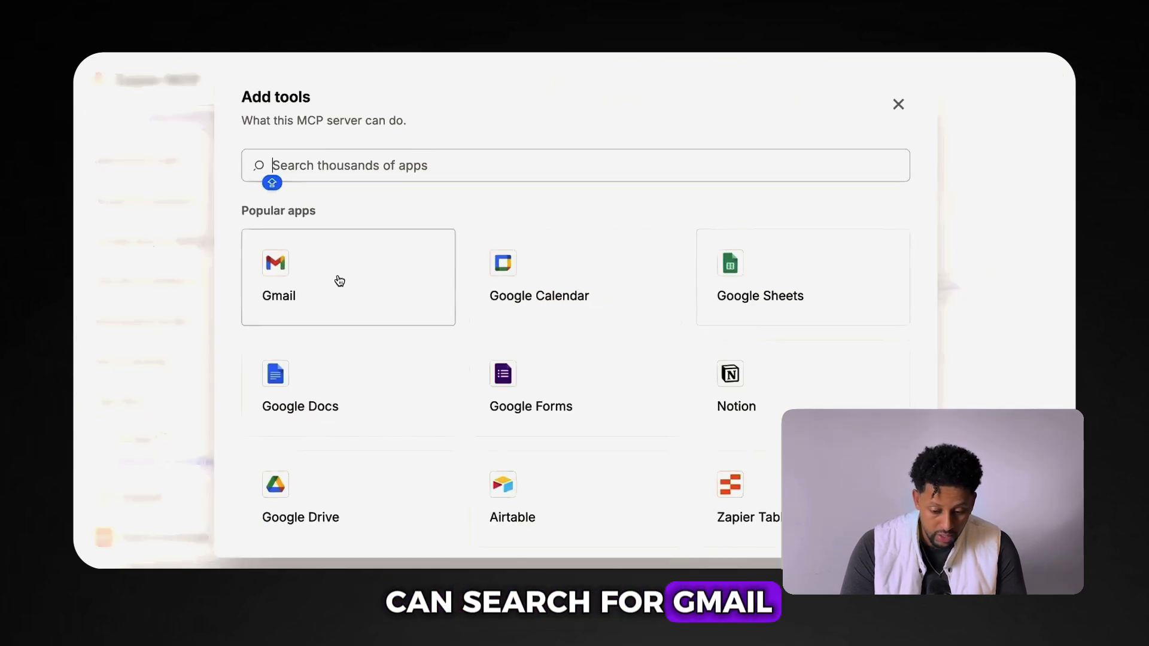
scroll(556, 305, "down", 5)
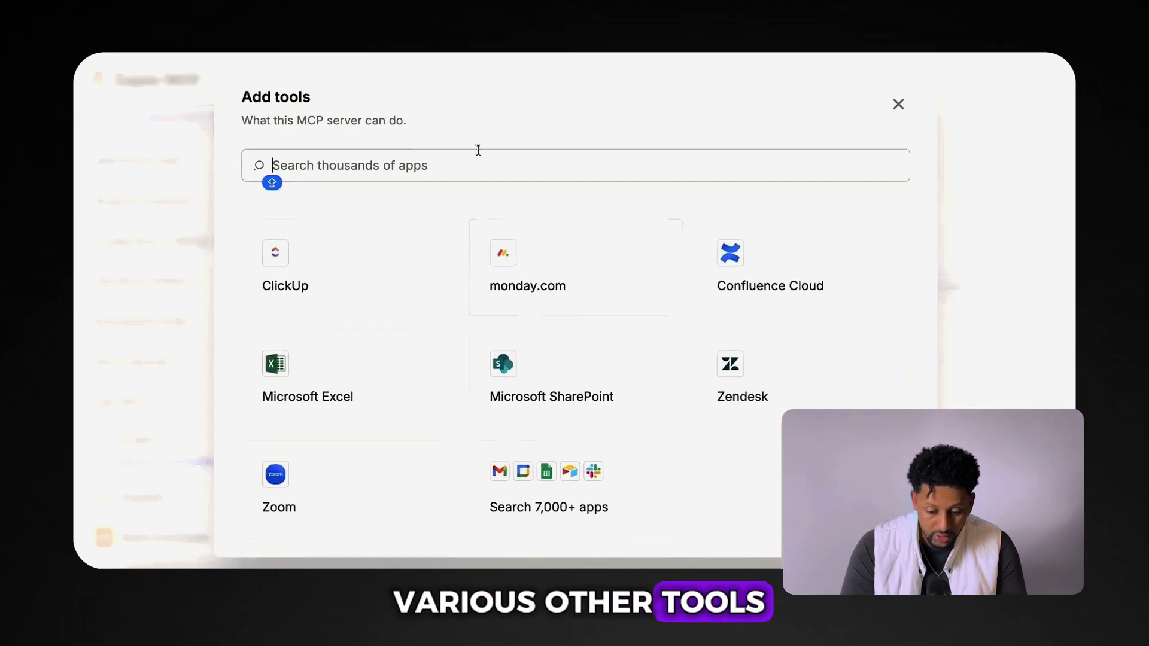
left_click(574, 498)
left_click(356, 294)
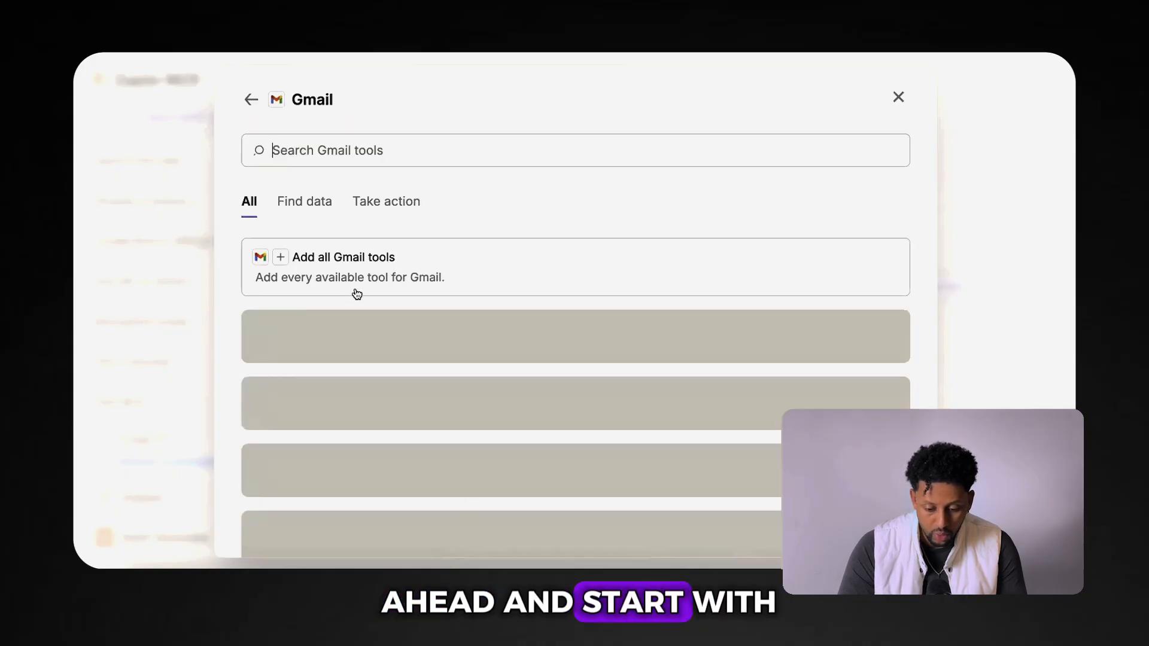
Look through Gmail's data-finding and action tools and add Send Email to the server.
scroll(387, 358, "down", 1)
scroll(387, 363, "up", 1)
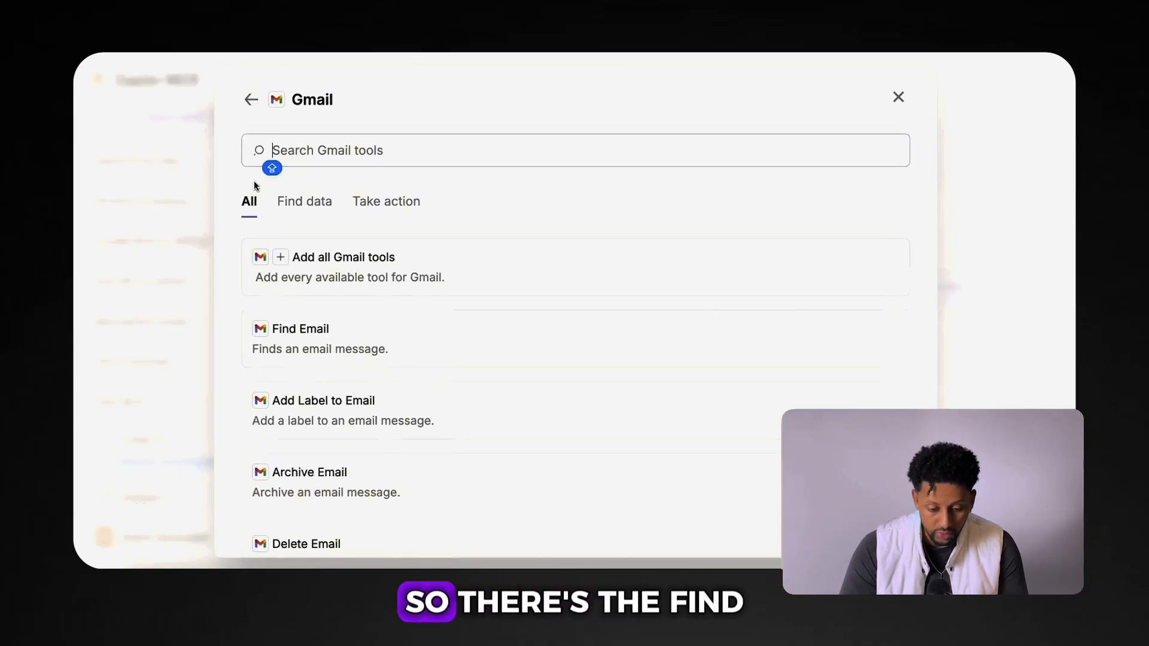
left_click(299, 202)
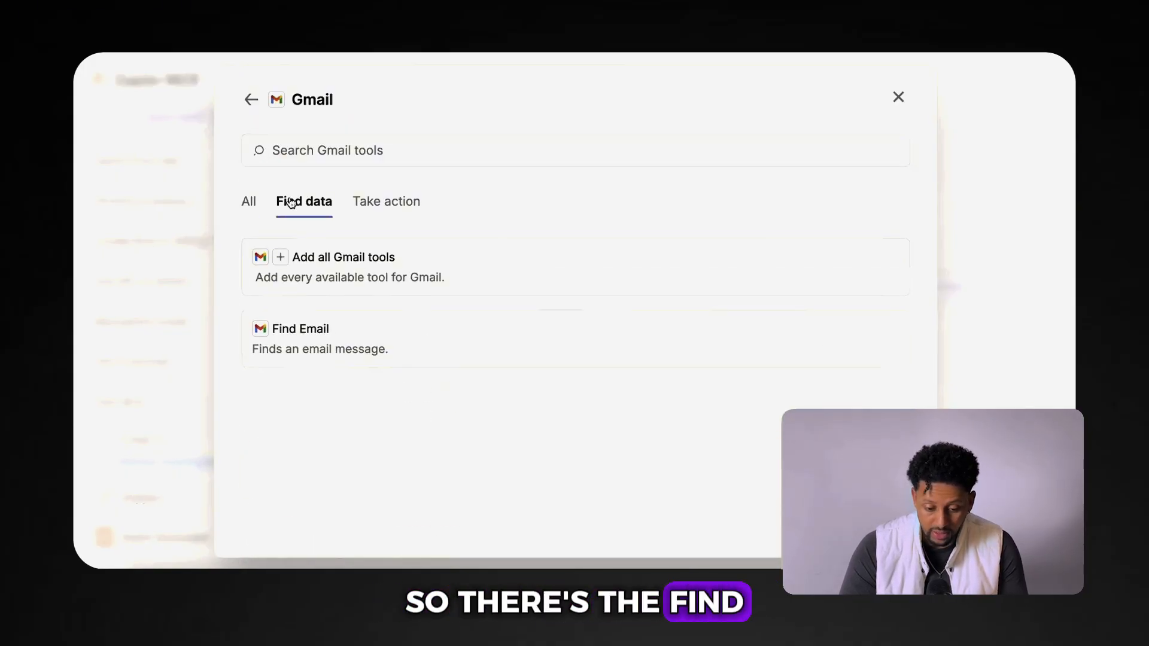
left_click(391, 206)
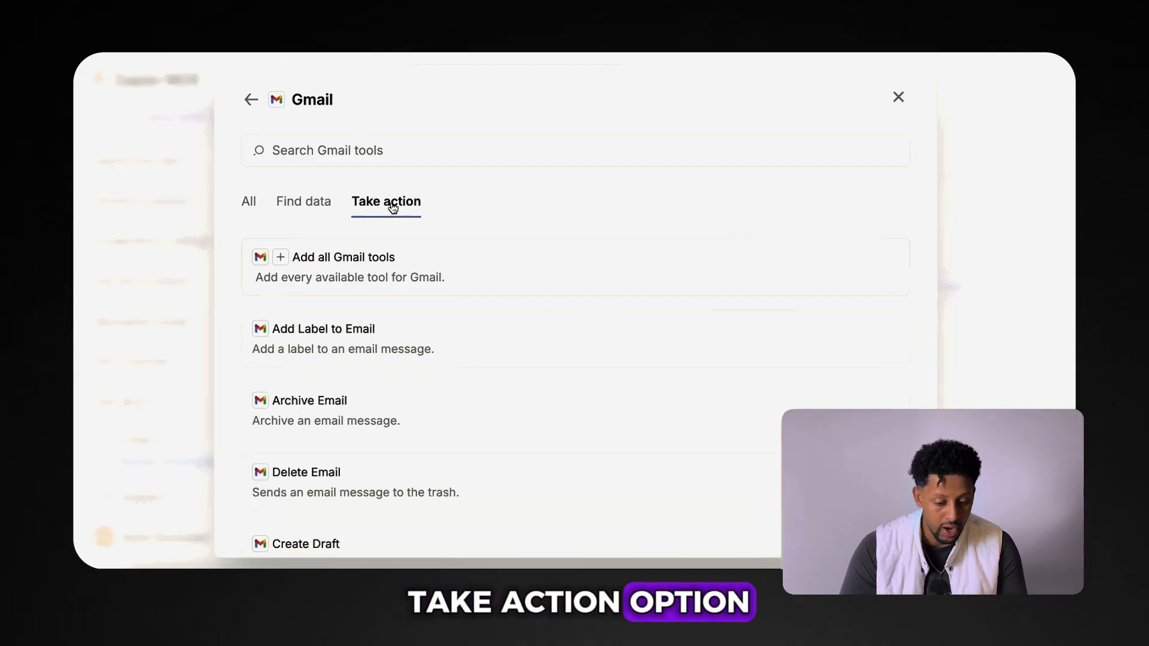
left_click(307, 207)
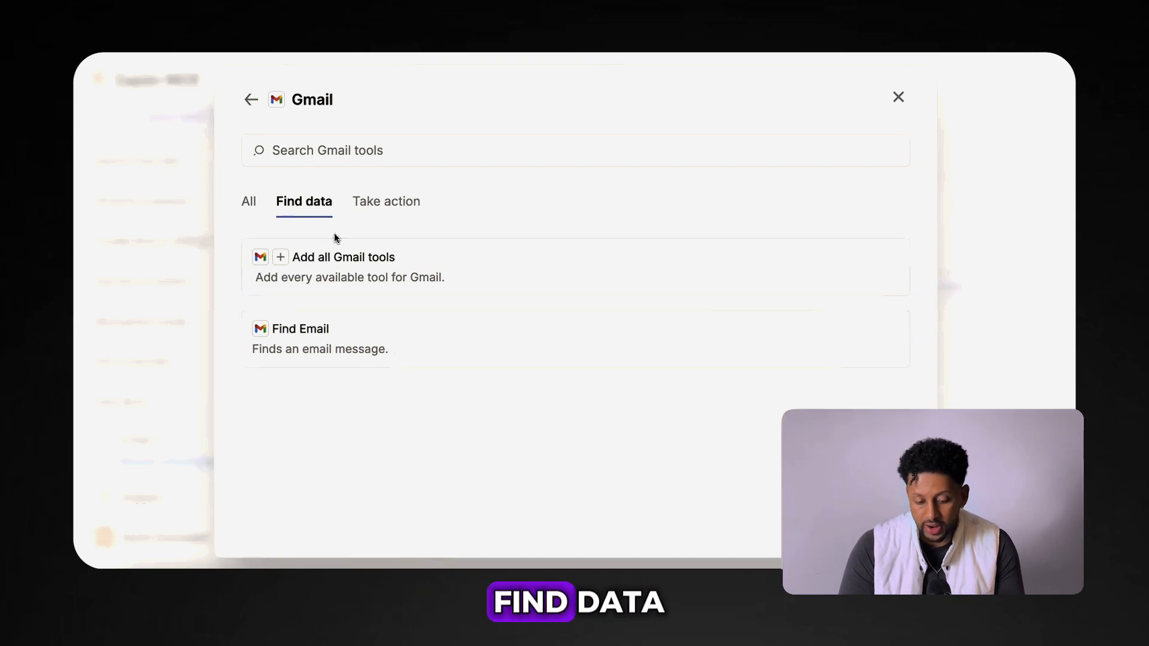
left_click(379, 204)
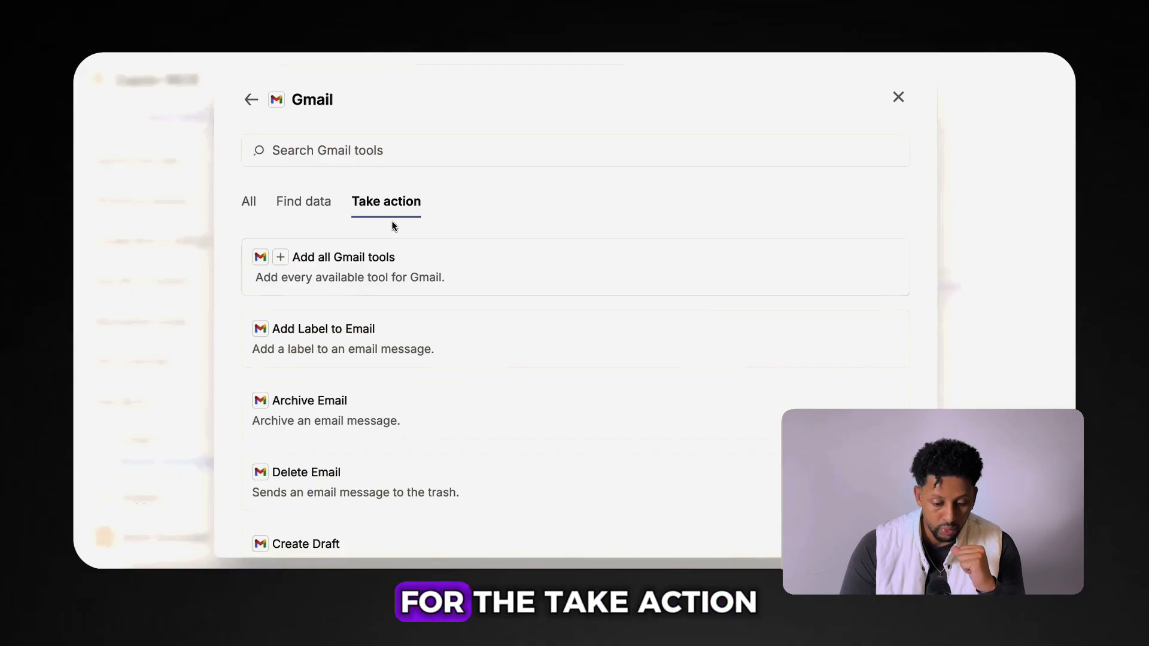
scroll(423, 423, "down", 1)
scroll(423, 423, "down", 3)
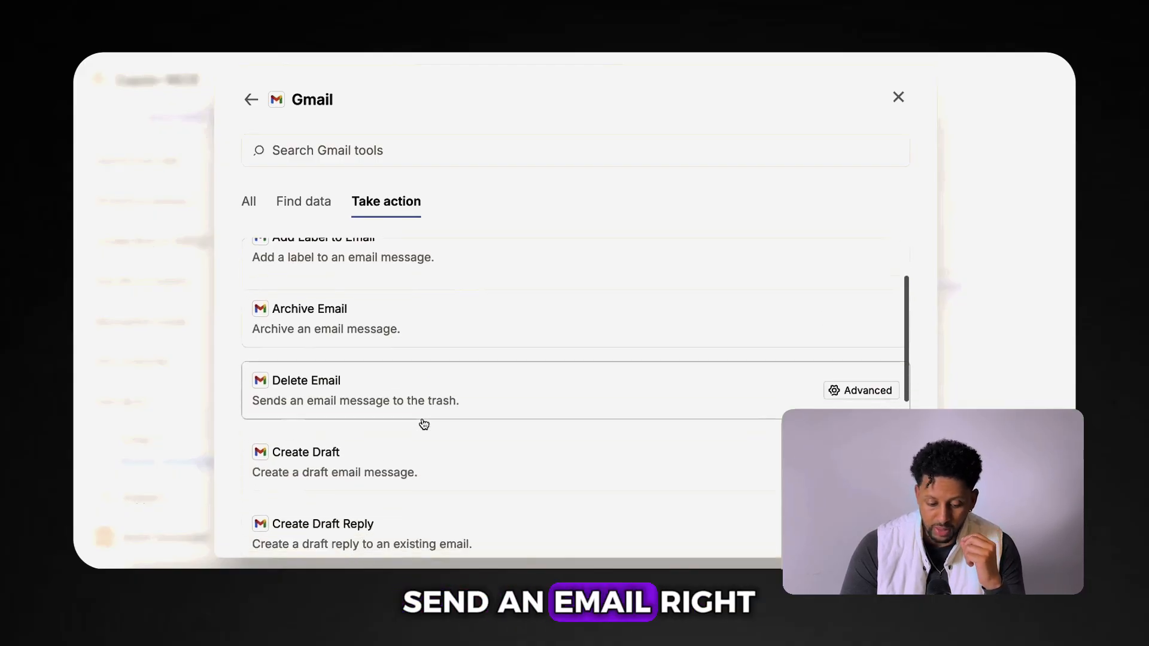
scroll(424, 423, "up", 1)
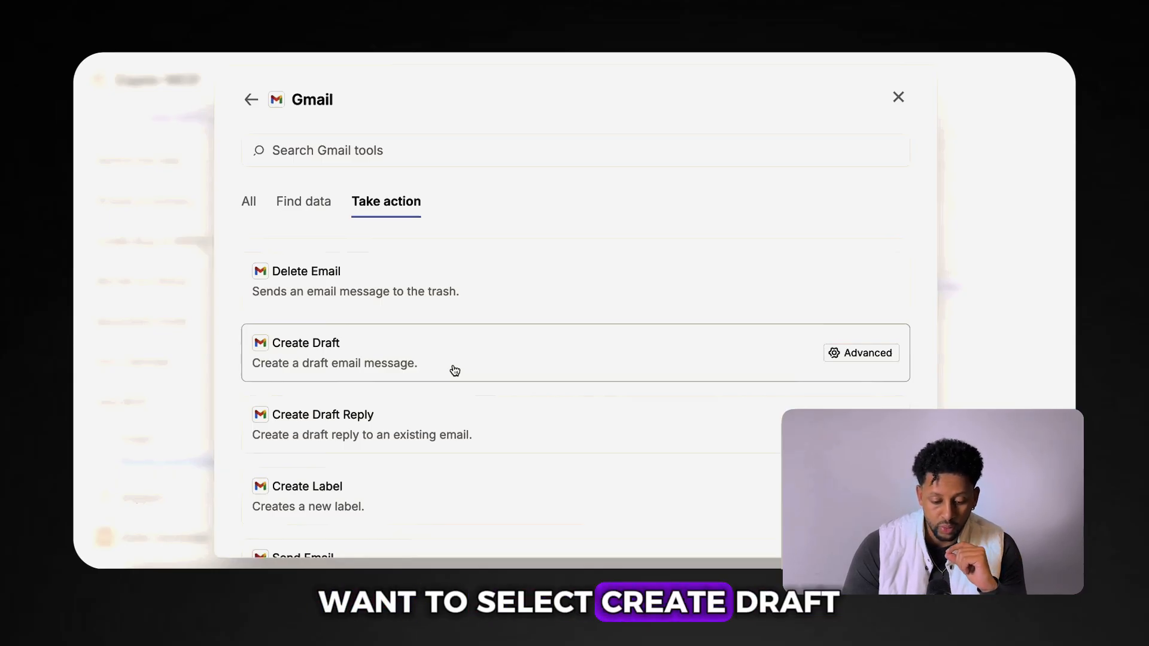
scroll(455, 371, "down", 4)
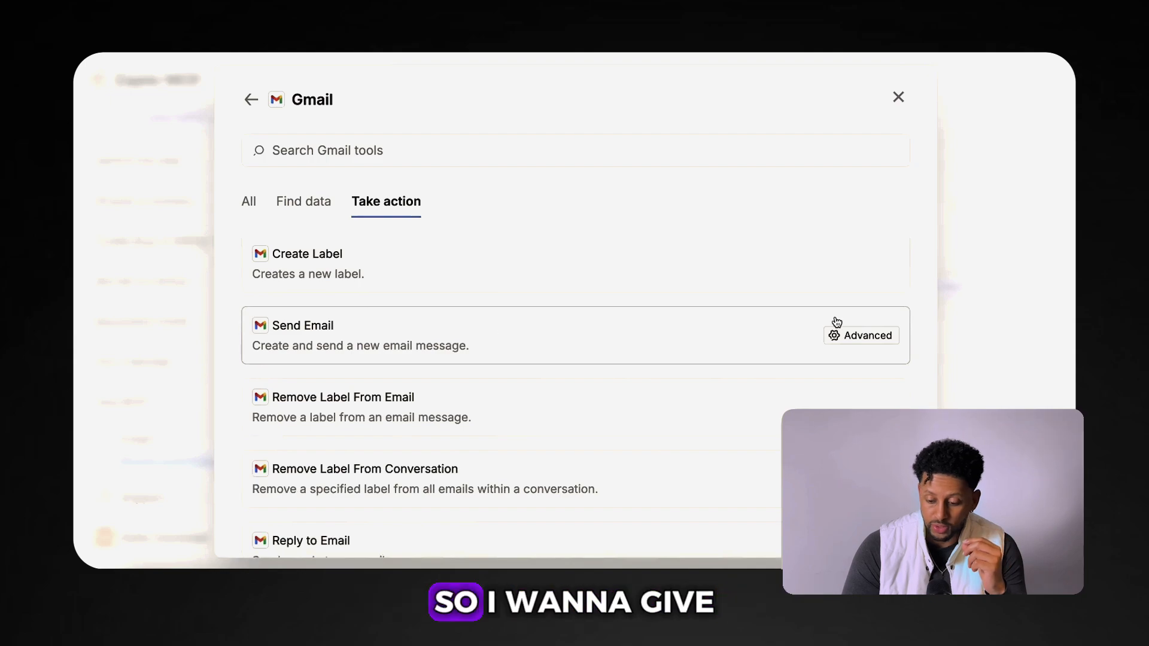
left_click(712, 343)
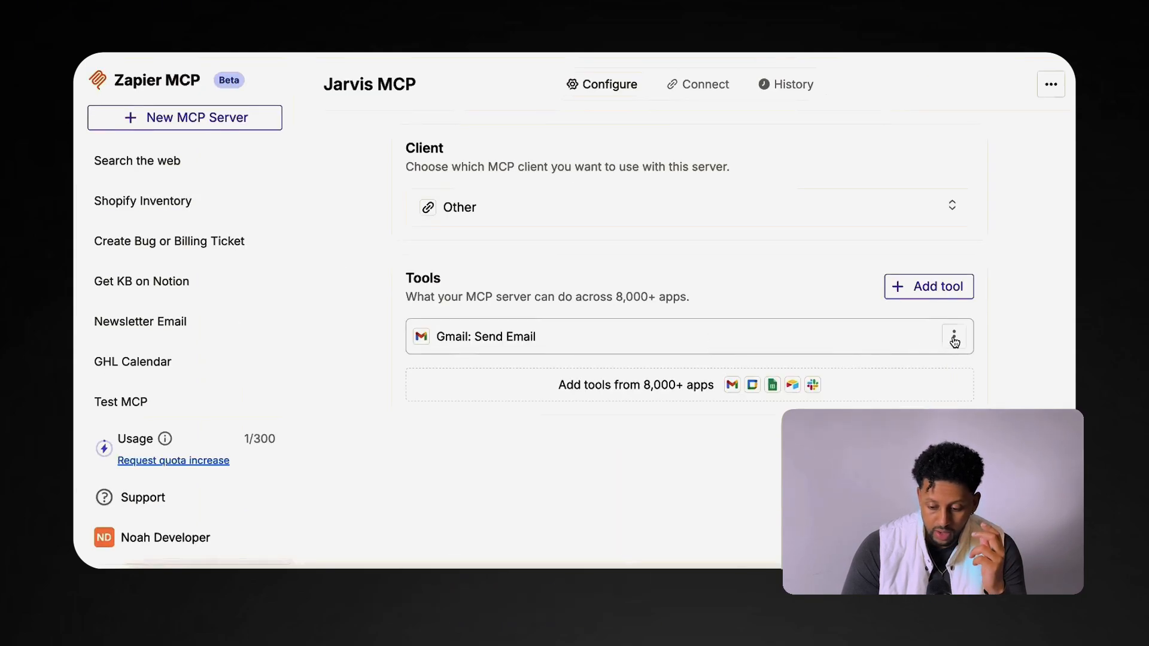
Open the configuration of the Gmail Send Email tool, review its fields through to Attachments, and close it with the AI-filled defaults.
left_click(955, 340)
left_click(871, 436)
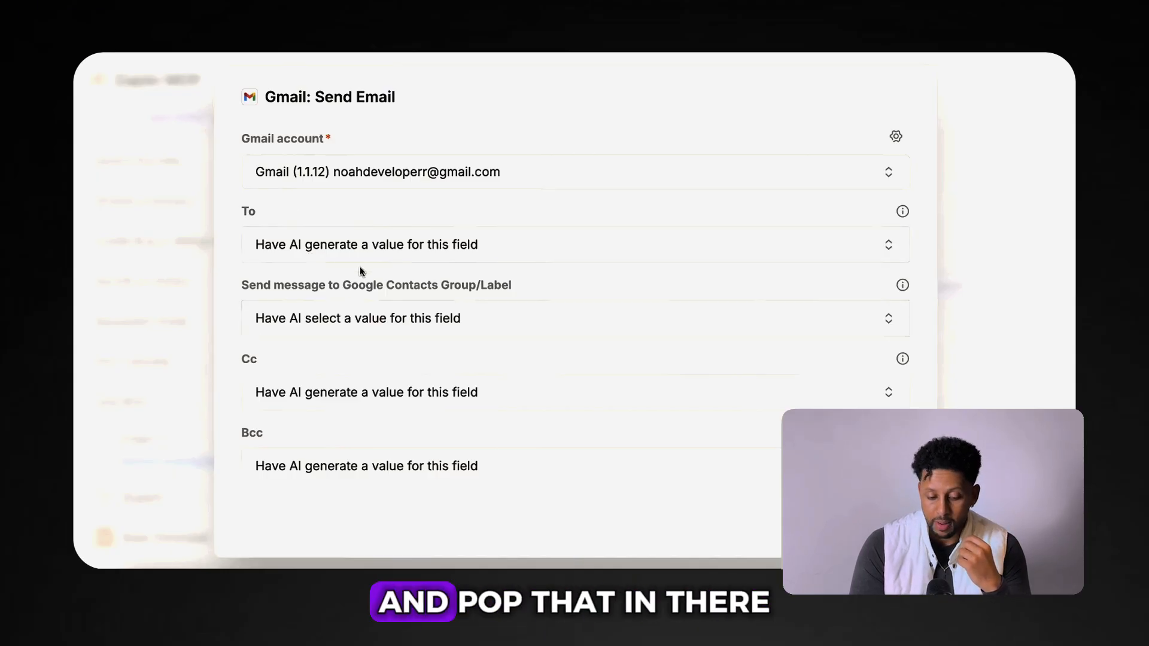
scroll(353, 323, "down", 1)
scroll(348, 257, "down", 2)
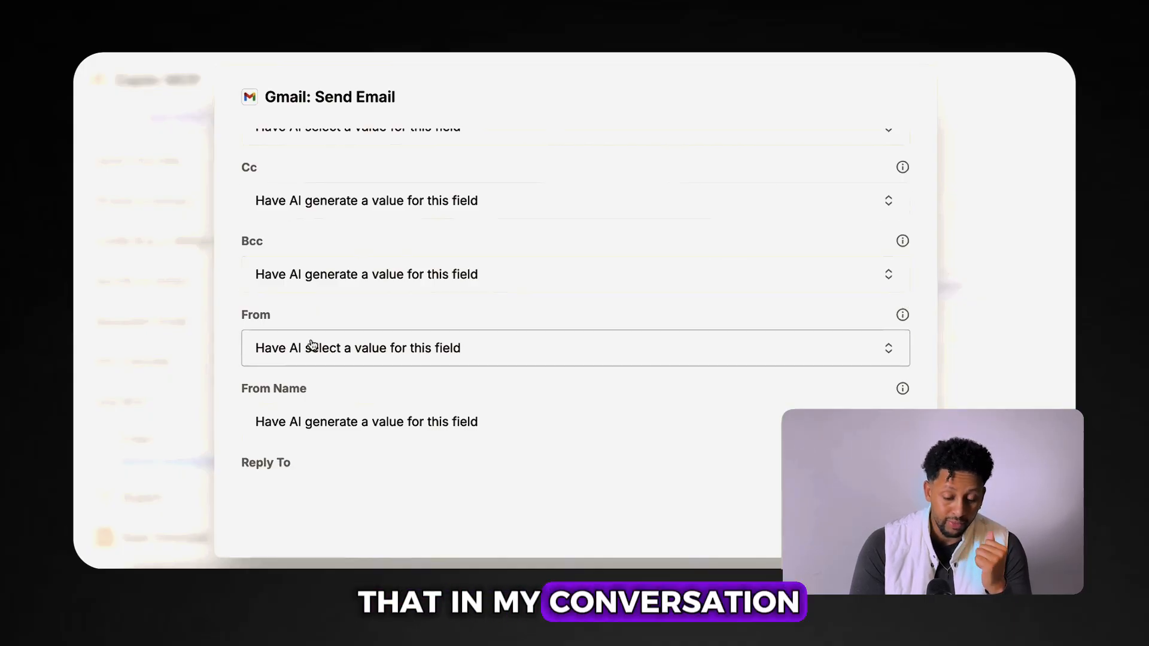
scroll(312, 344, "down", 1)
scroll(310, 338, "down", 1)
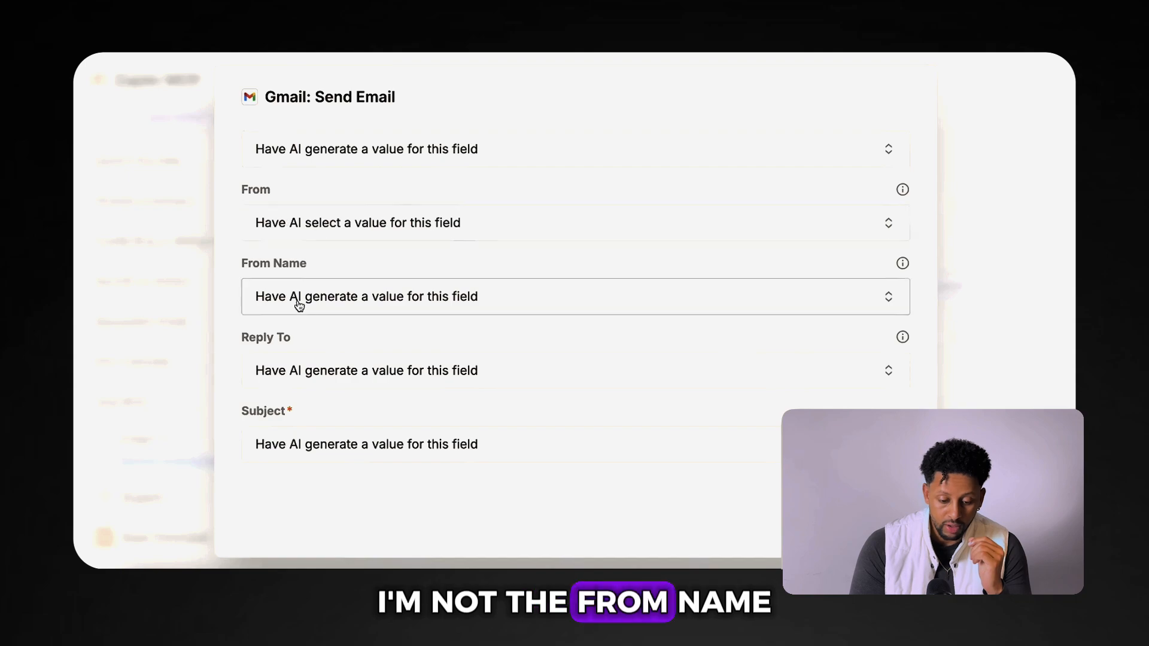
scroll(304, 306, "down", 1)
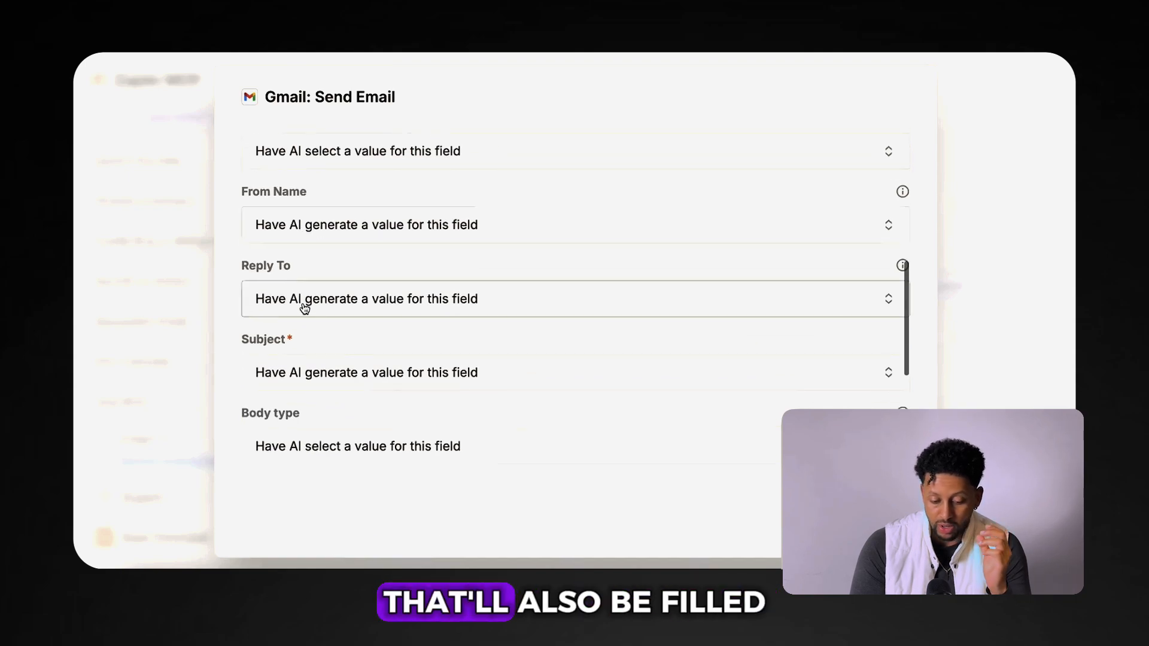
scroll(303, 307, "down", 1)
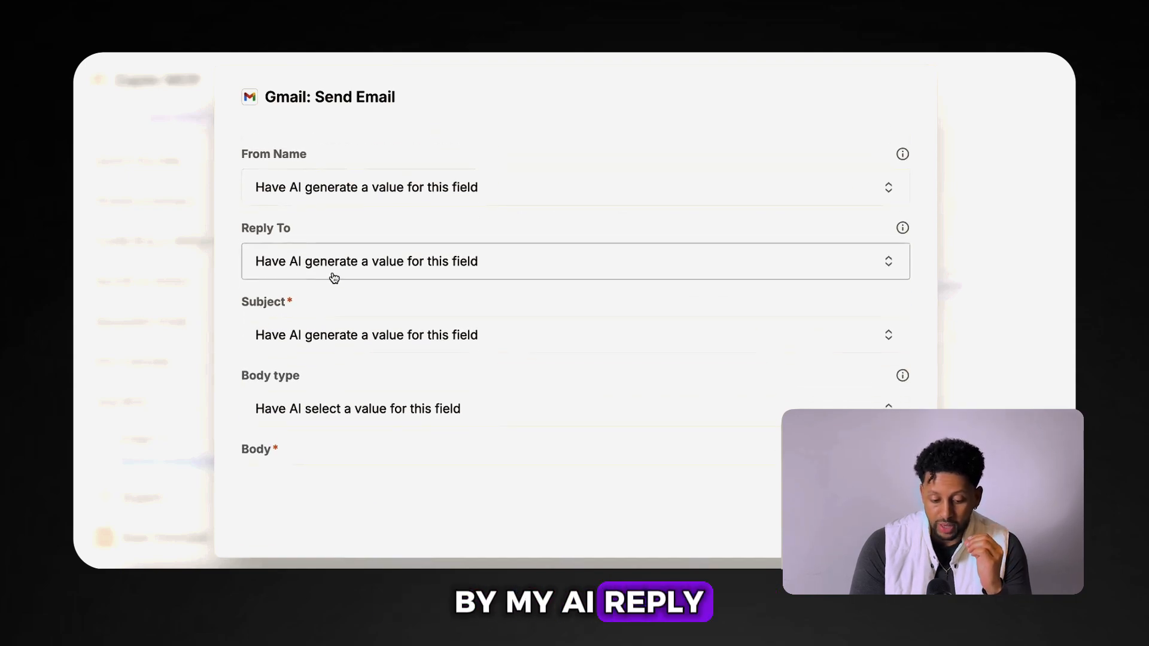
scroll(334, 278, "down", 2)
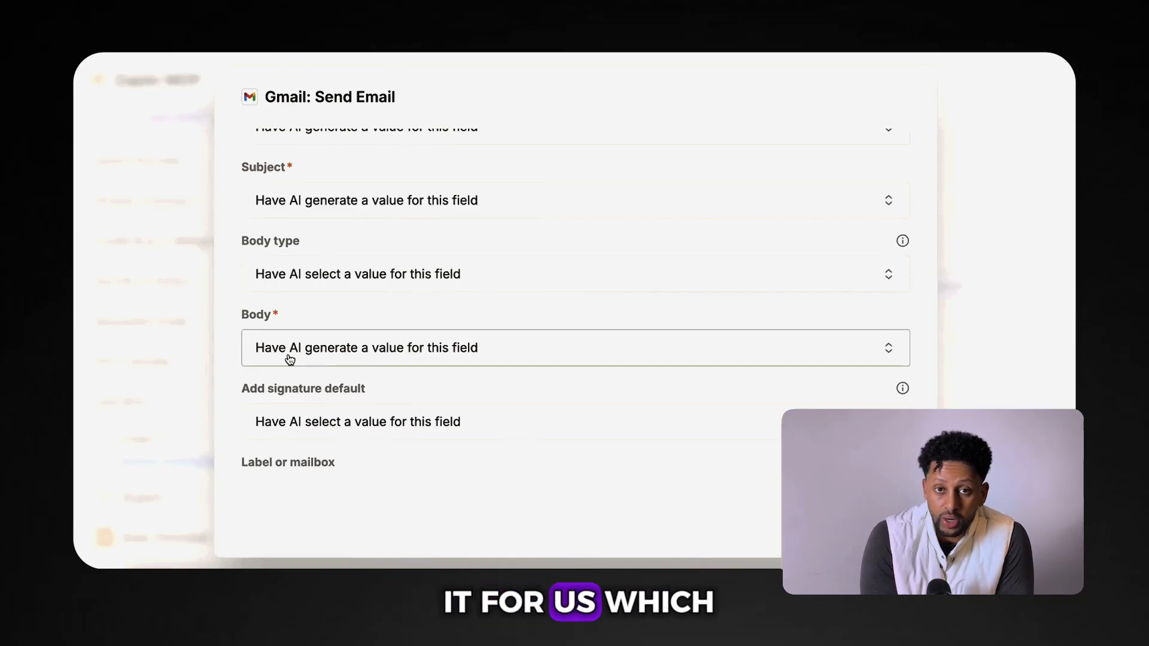
scroll(289, 359, "down", 3)
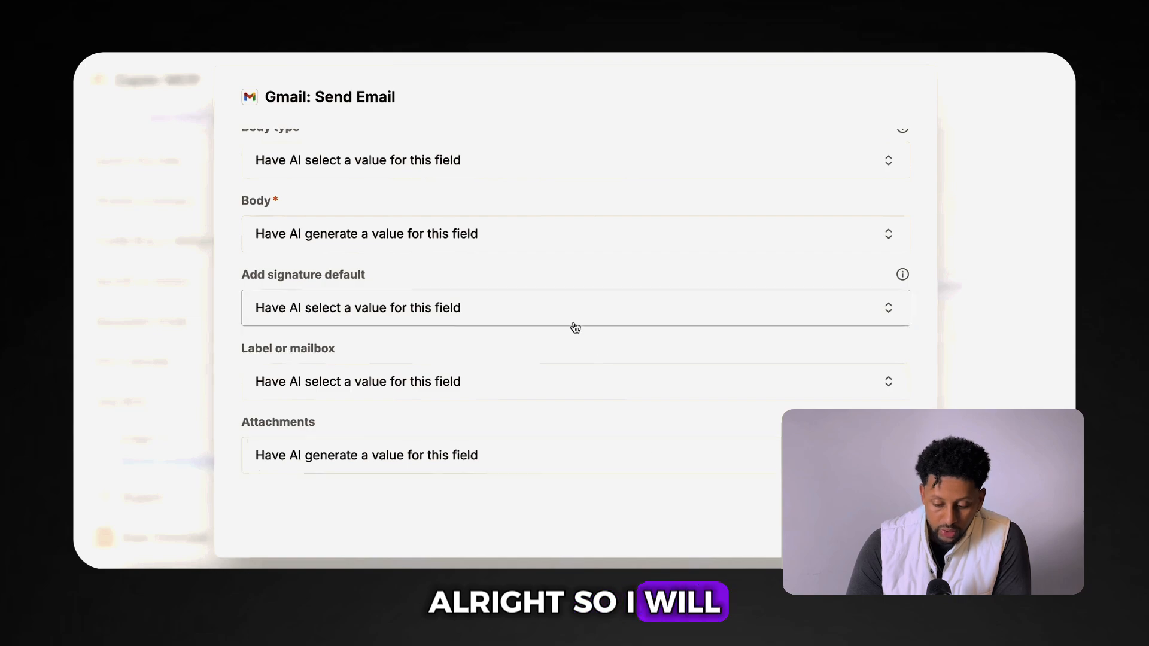
left_click(871, 508)
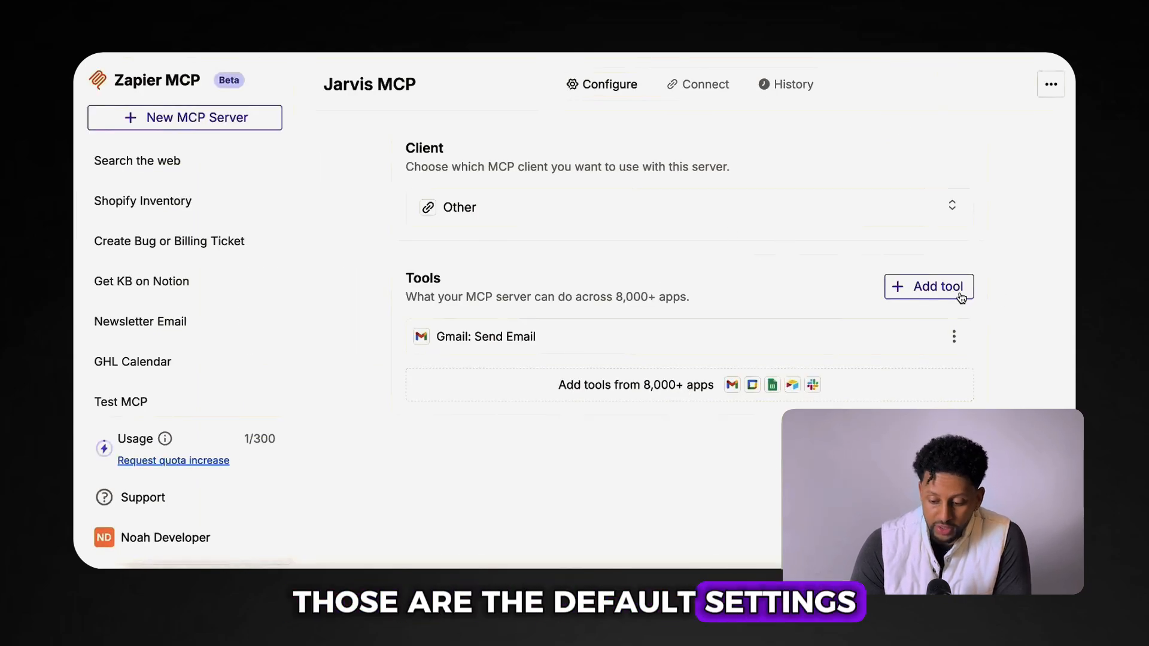
Look through the available Google Calendar tools, from Retrieve Event by ID to API Request (Beta), without adding any.
left_click(931, 287)
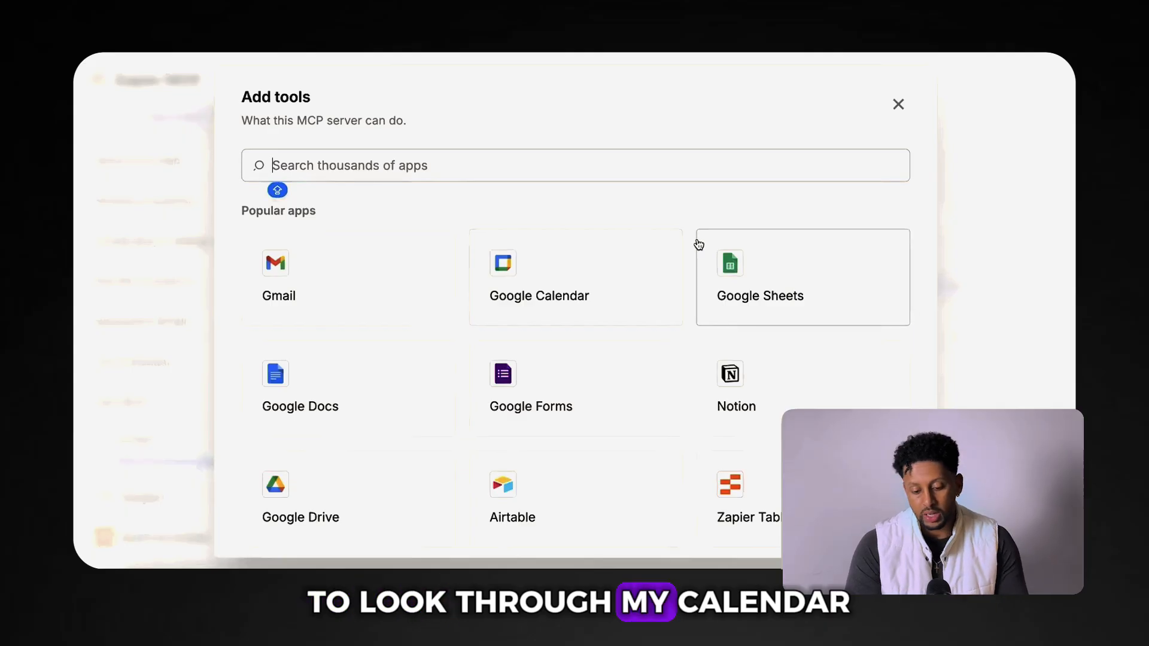
left_click(598, 284)
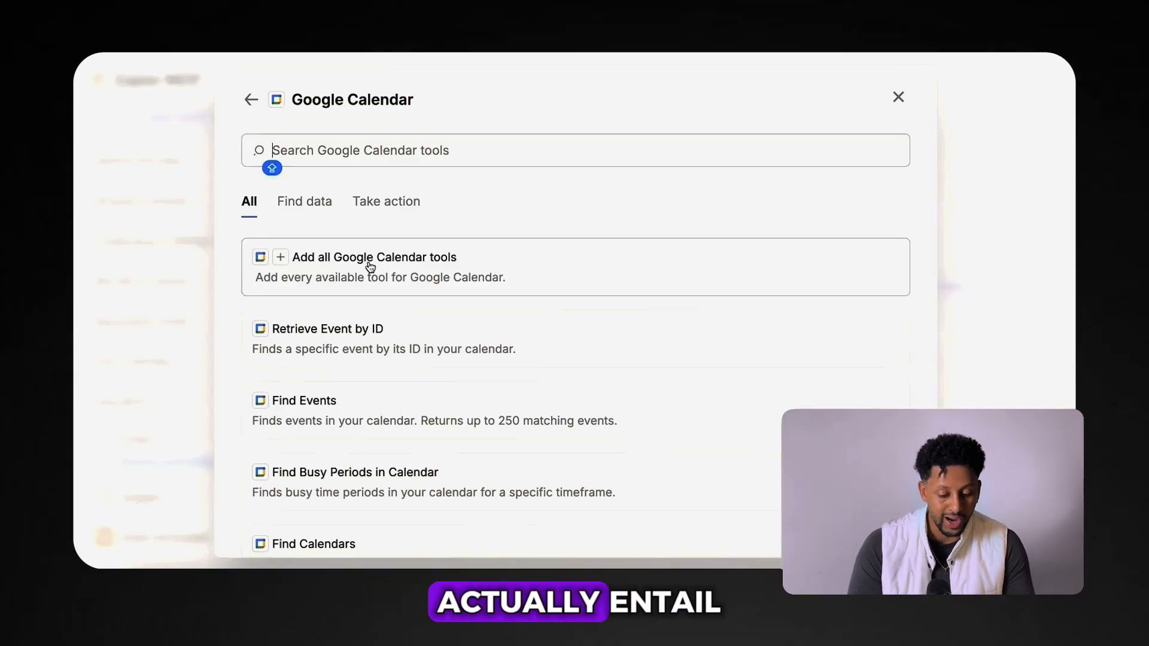
scroll(437, 343, "down", 1)
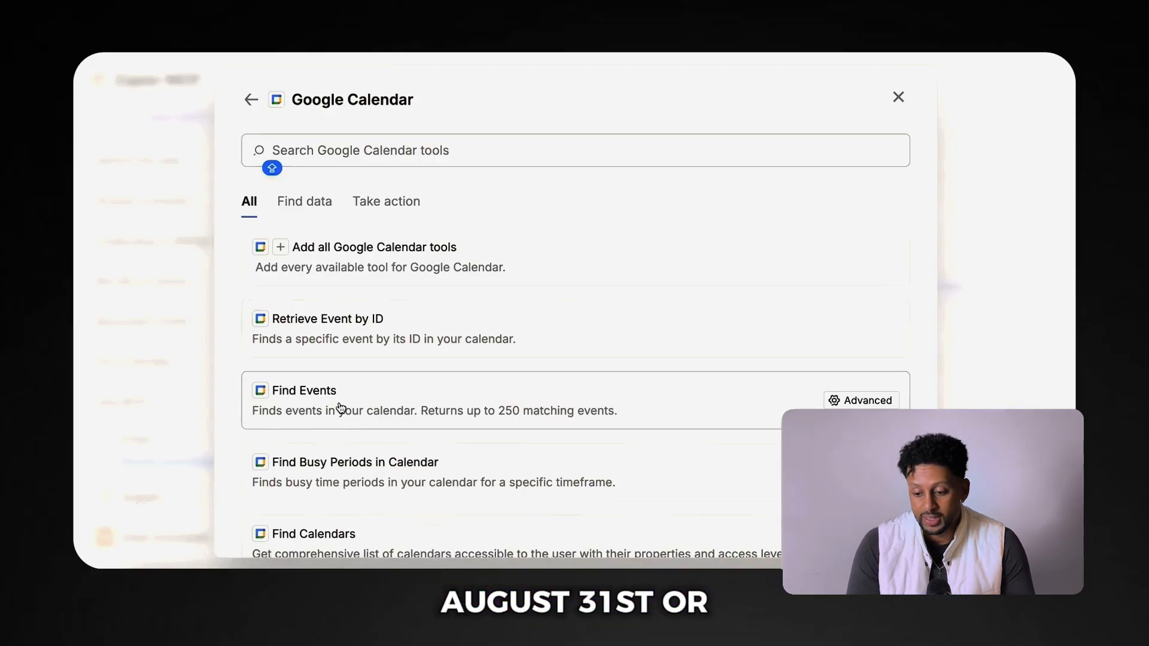
scroll(340, 407, "down", 3)
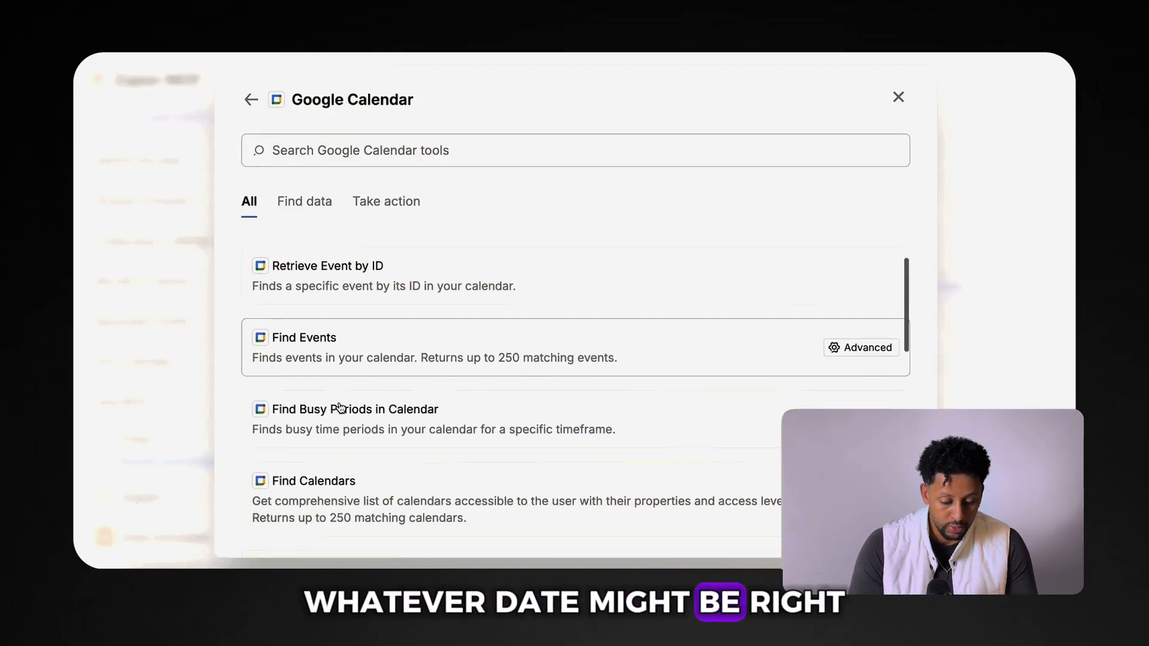
scroll(340, 407, "down", 3)
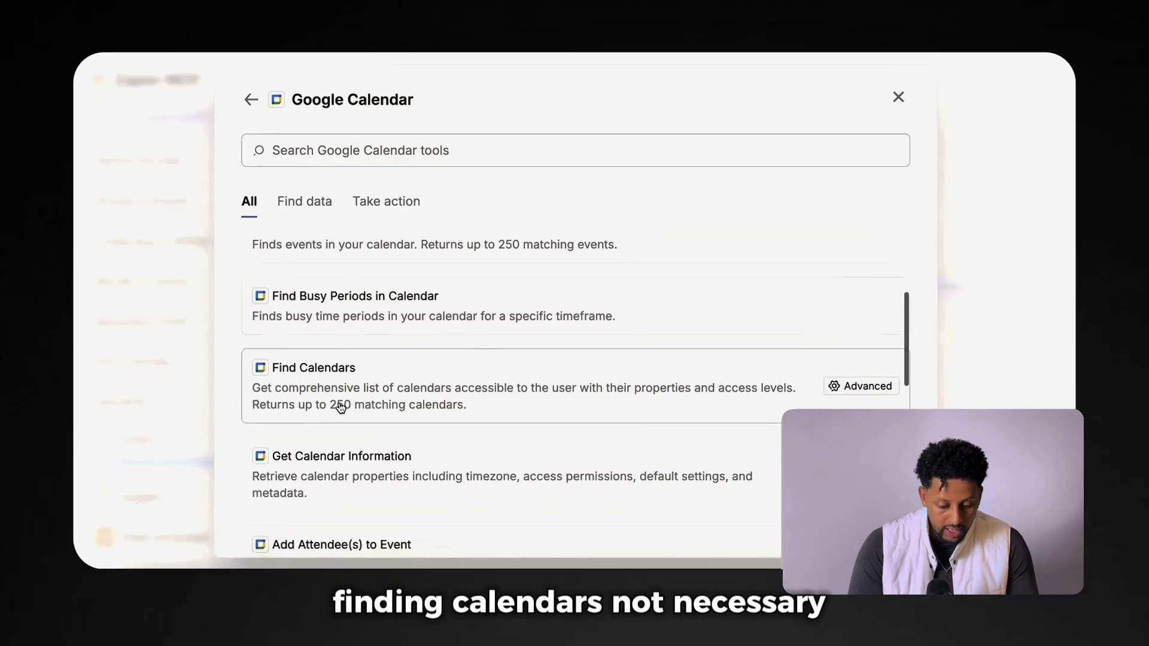
scroll(341, 408, "down", 10)
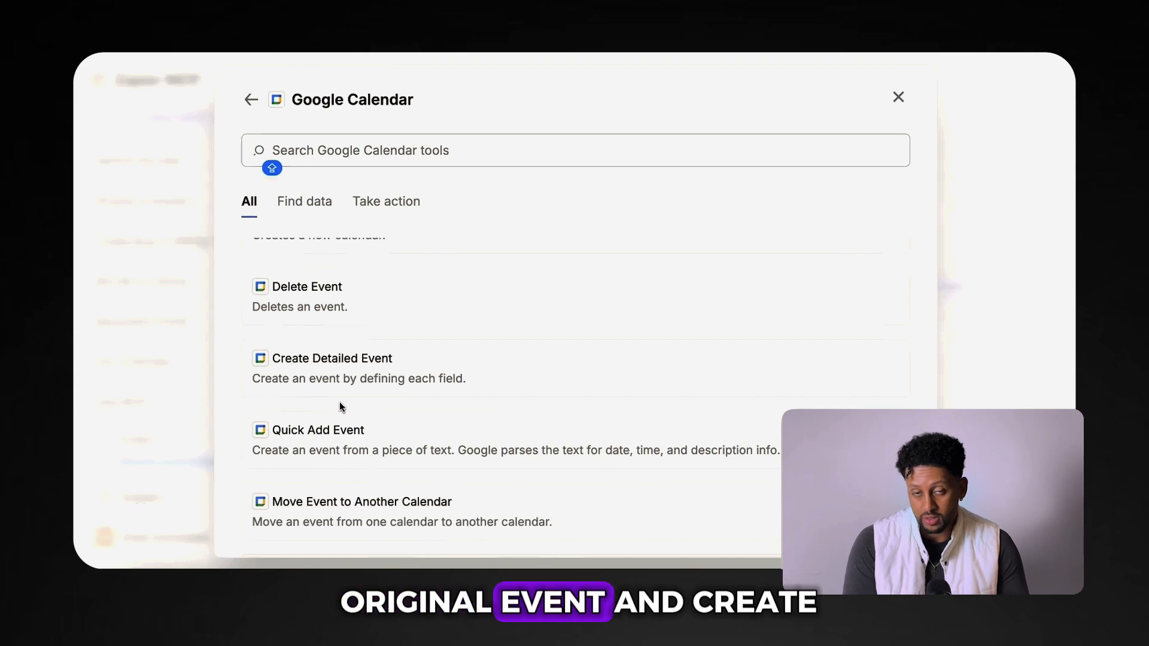
scroll(339, 402, "down", 3)
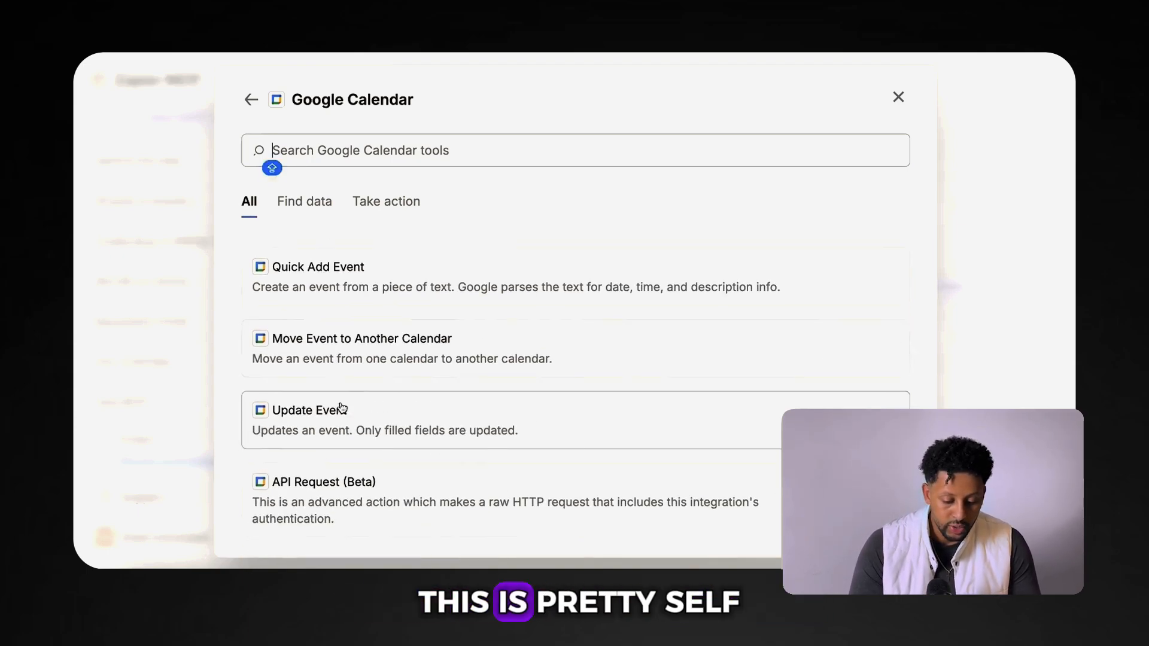
scroll(341, 409, "up", 10)
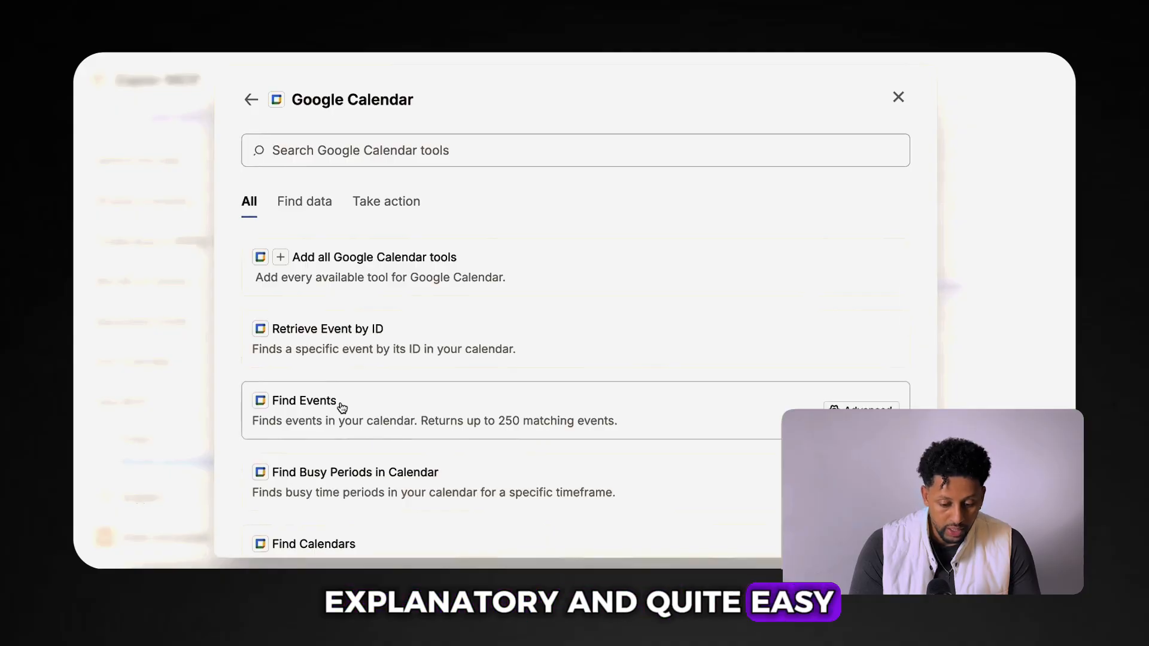
left_click(897, 98)
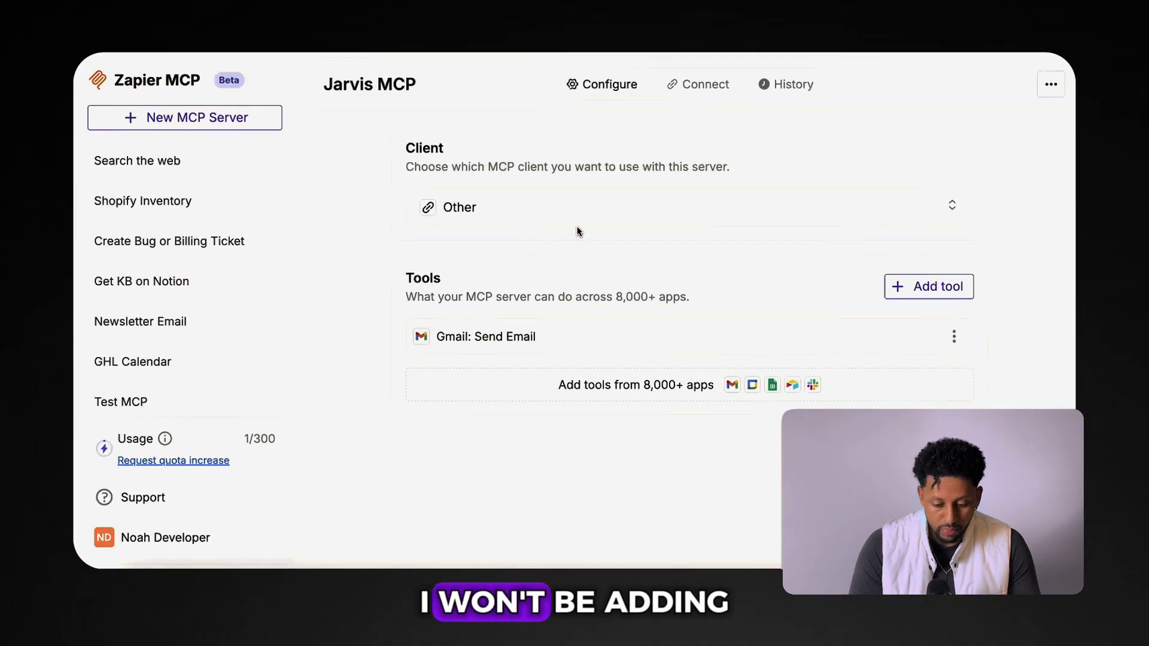
Add all Google Calendar tools to the Jarvis MCP server.
left_click(929, 287)
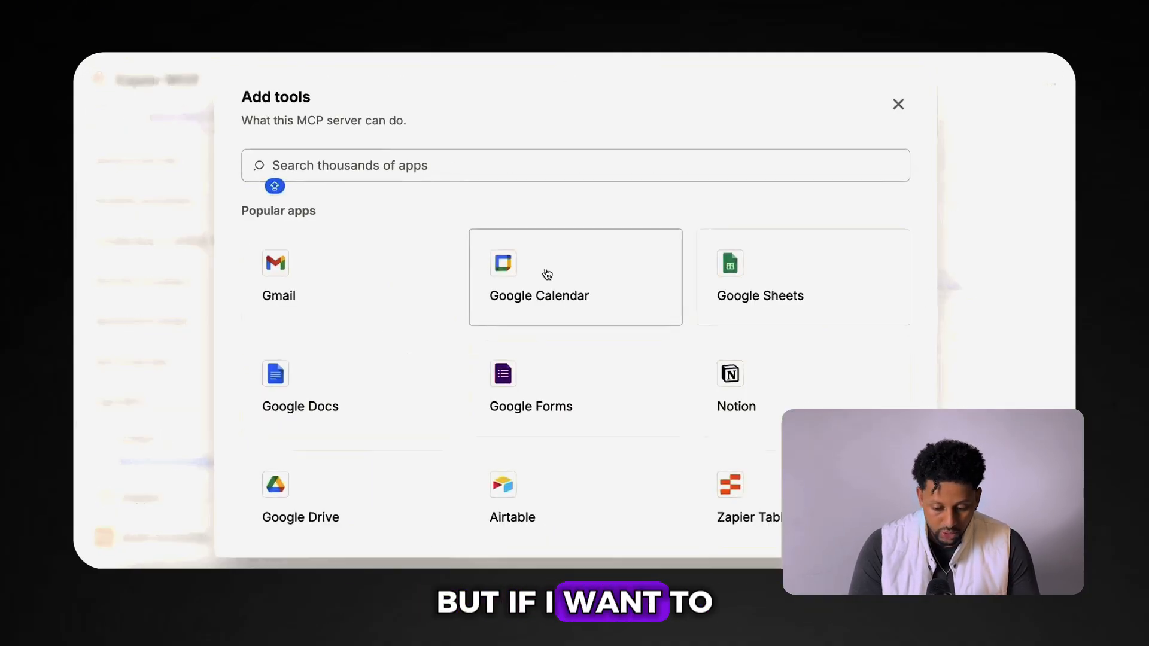
left_click(514, 265)
left_click(505, 261)
left_click(758, 516)
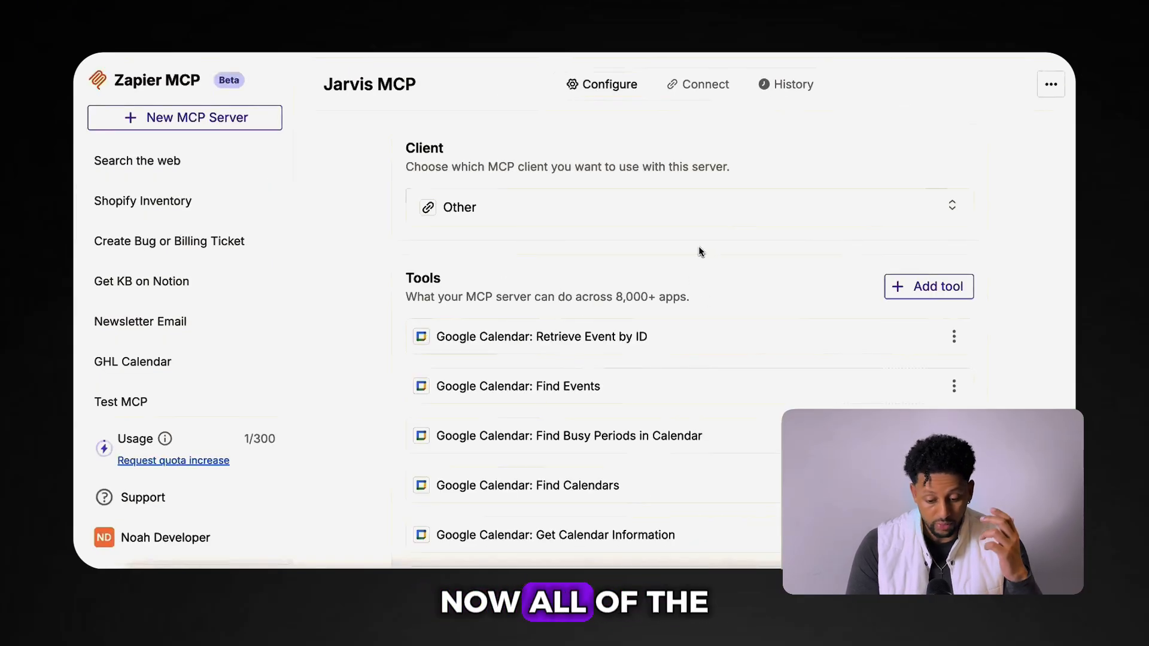
Search the tool catalogue for HubSpot and look through its data-finding tools, such as Find Contact, Find Deal and Find Ticket.
left_click(903, 286)
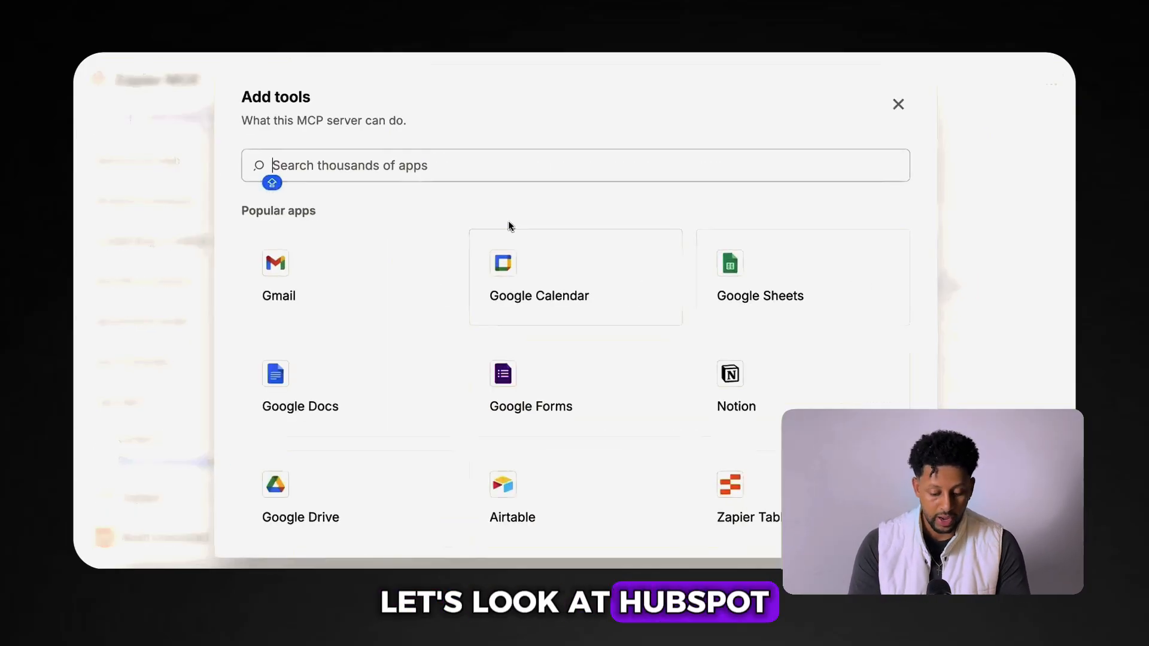
type("HUBSPOT")
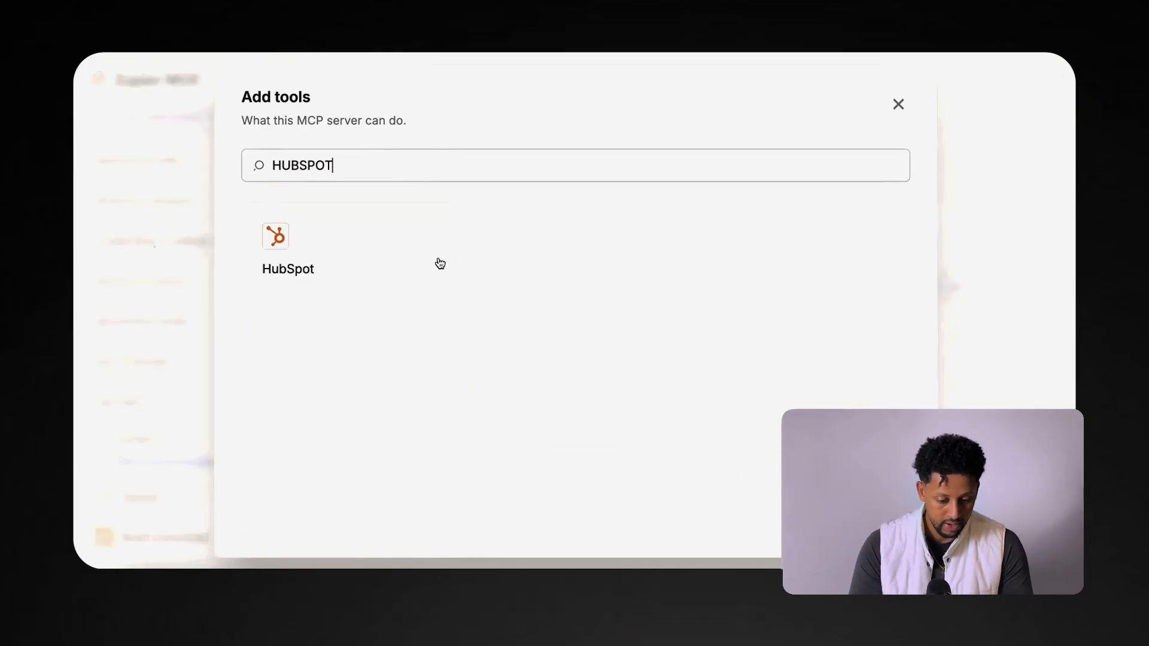
left_click(323, 250)
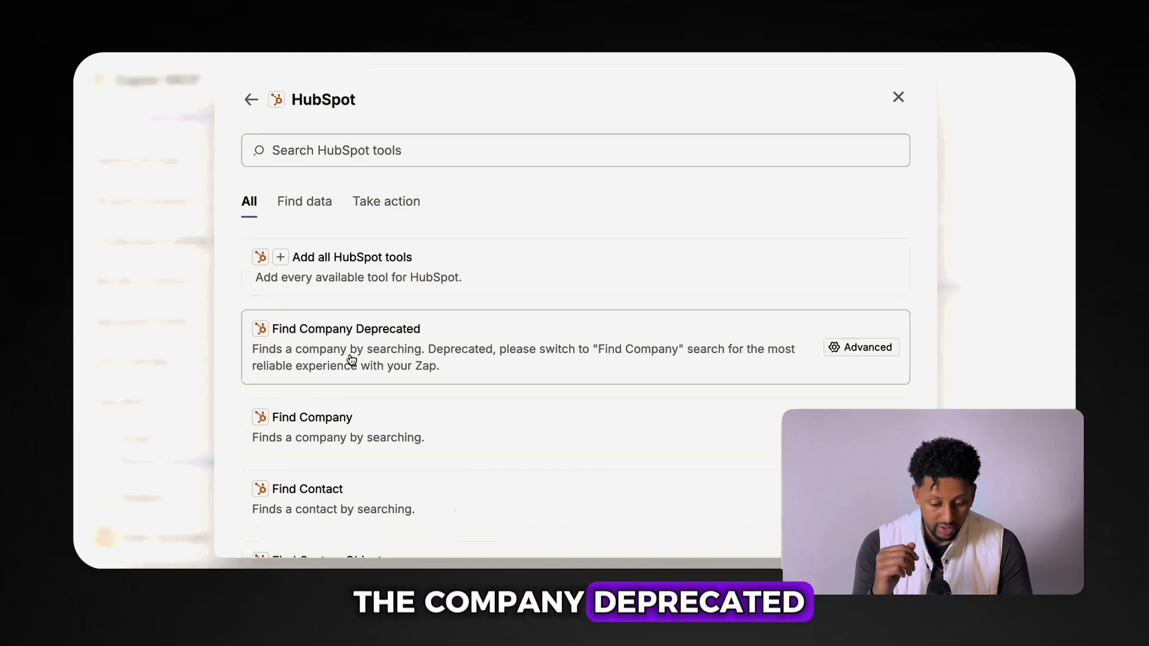
scroll(351, 359, "down", 3)
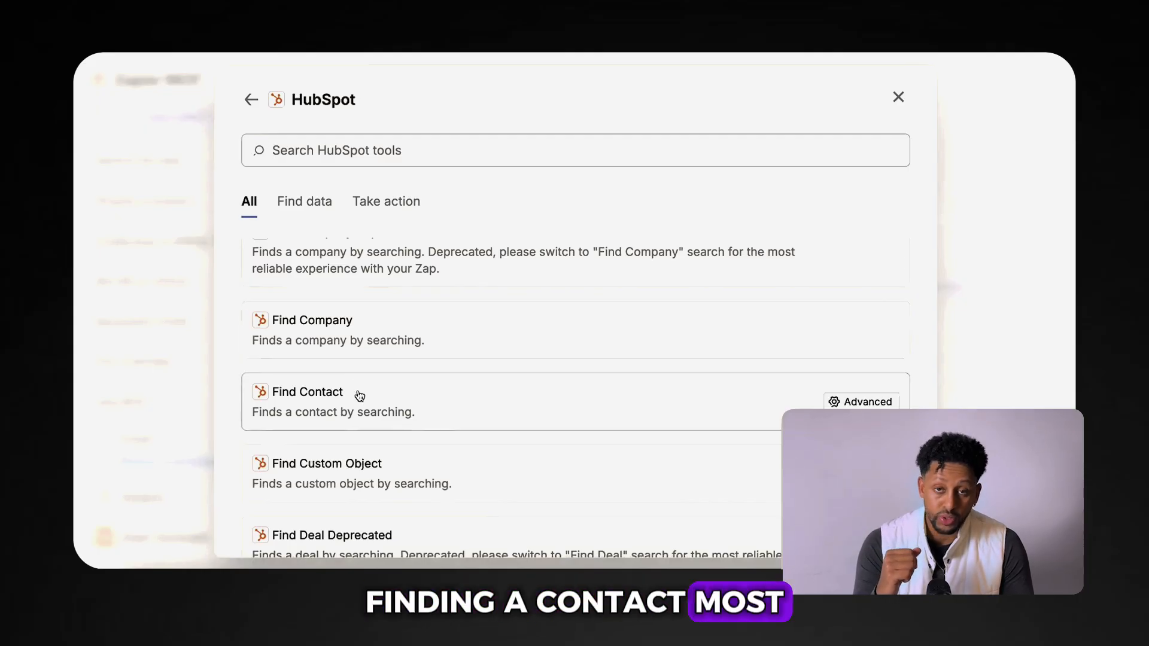
scroll(359, 395, "down", 3)
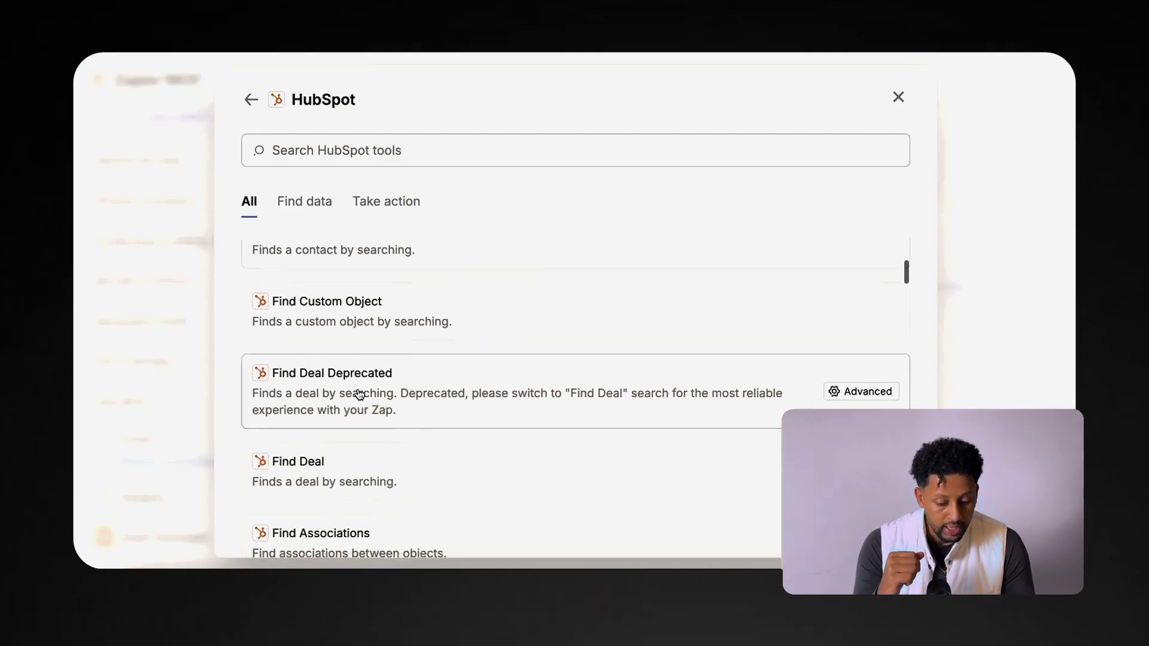
scroll(359, 395, "down", 2)
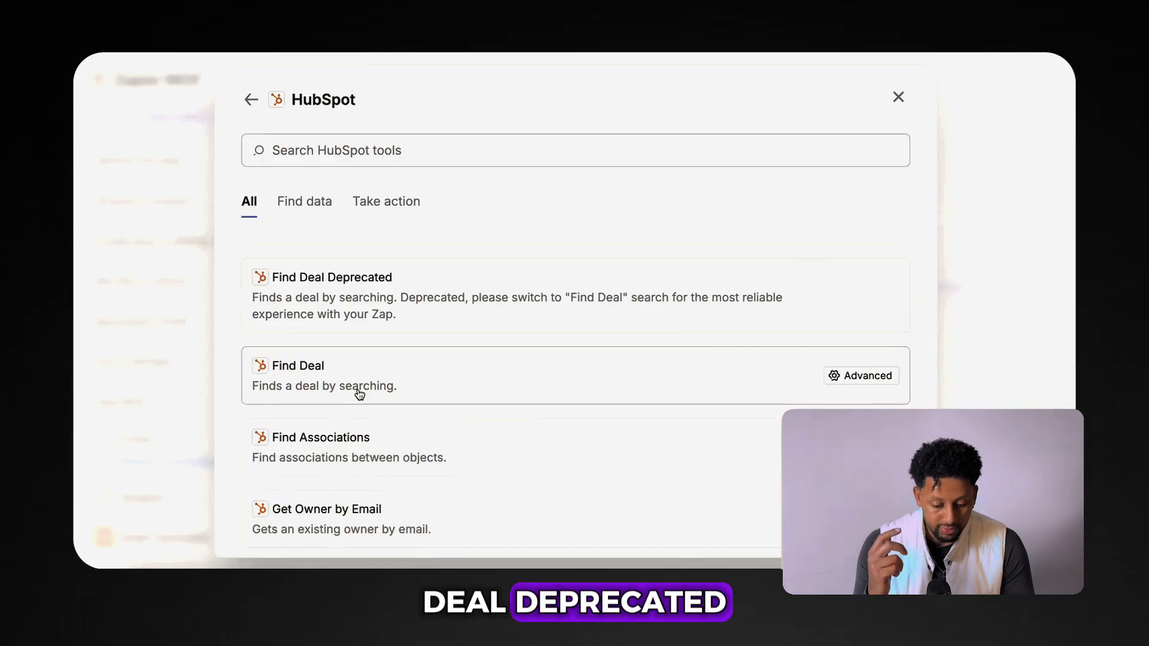
scroll(359, 393, "down", 2)
scroll(359, 394, "down", 8)
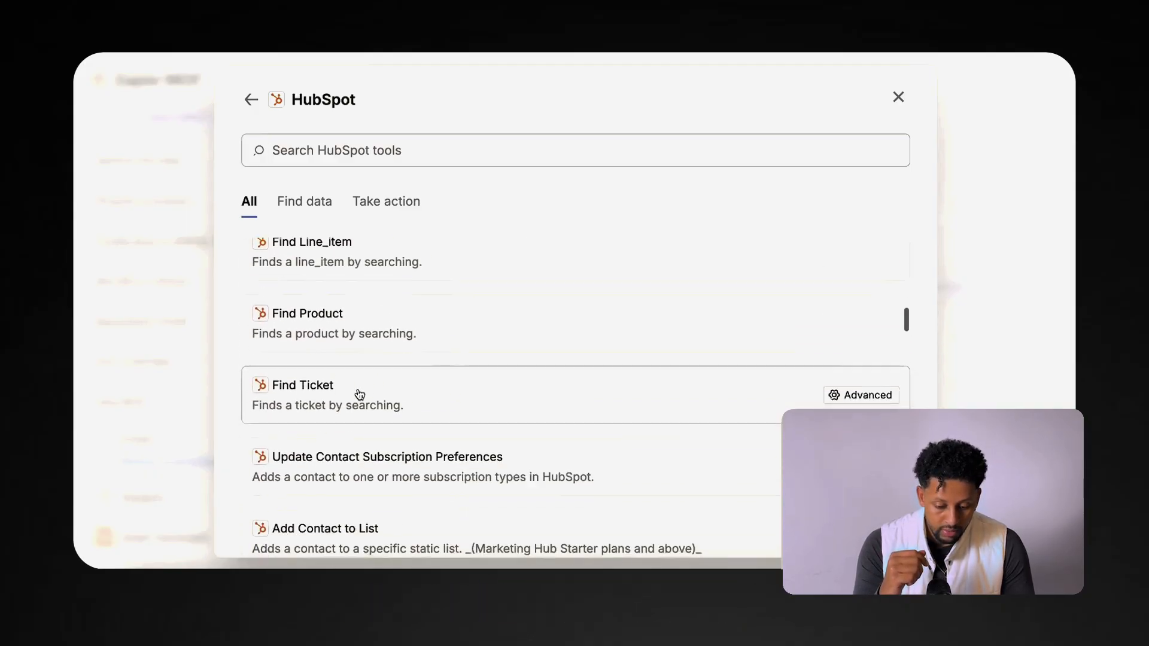
scroll(359, 394, "down", 3)
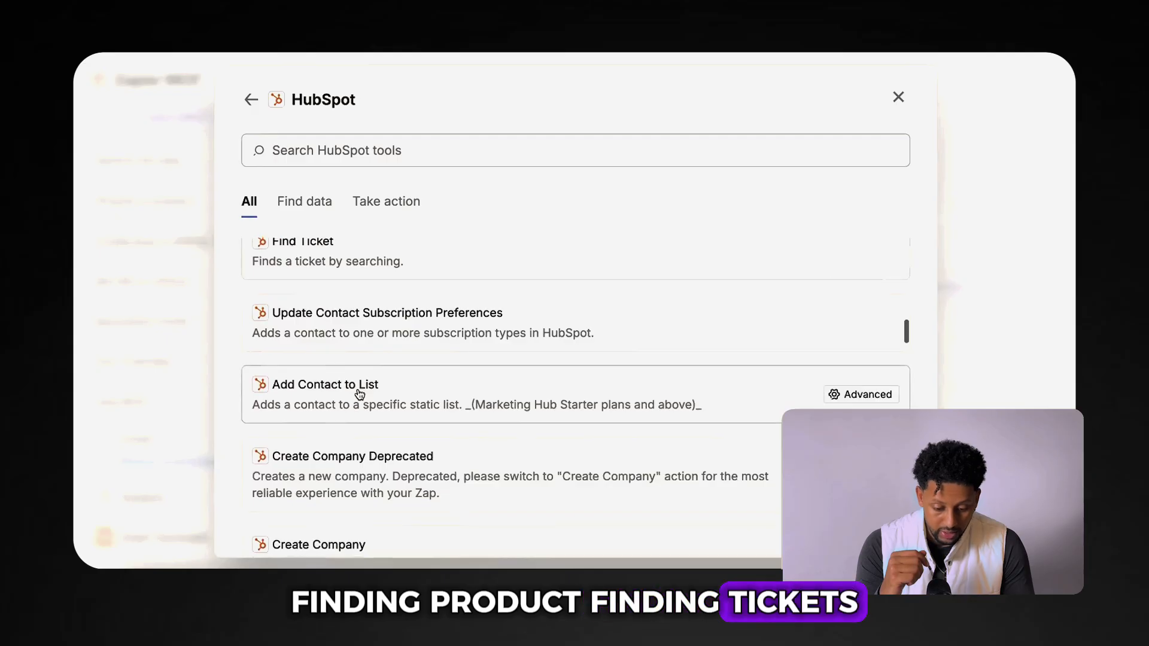
Restrict the HubSpot tools to actions, look through them, and leave the catalogue without adding any.
left_click(386, 201)
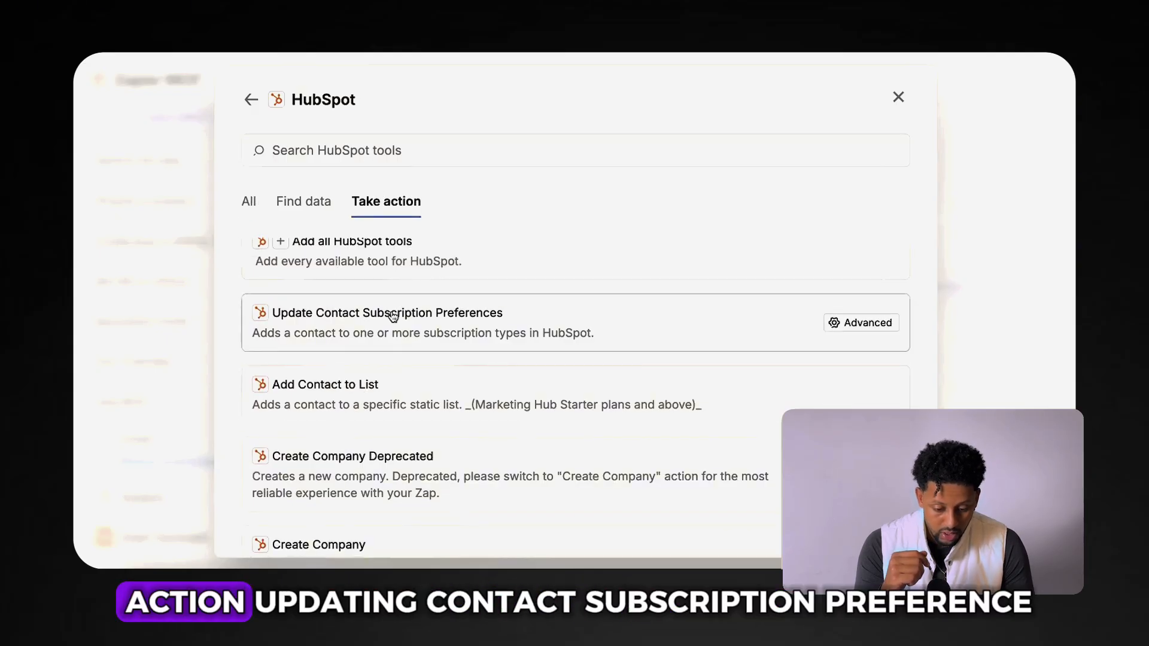
scroll(393, 316, "down", 1)
scroll(393, 316, "down", 3)
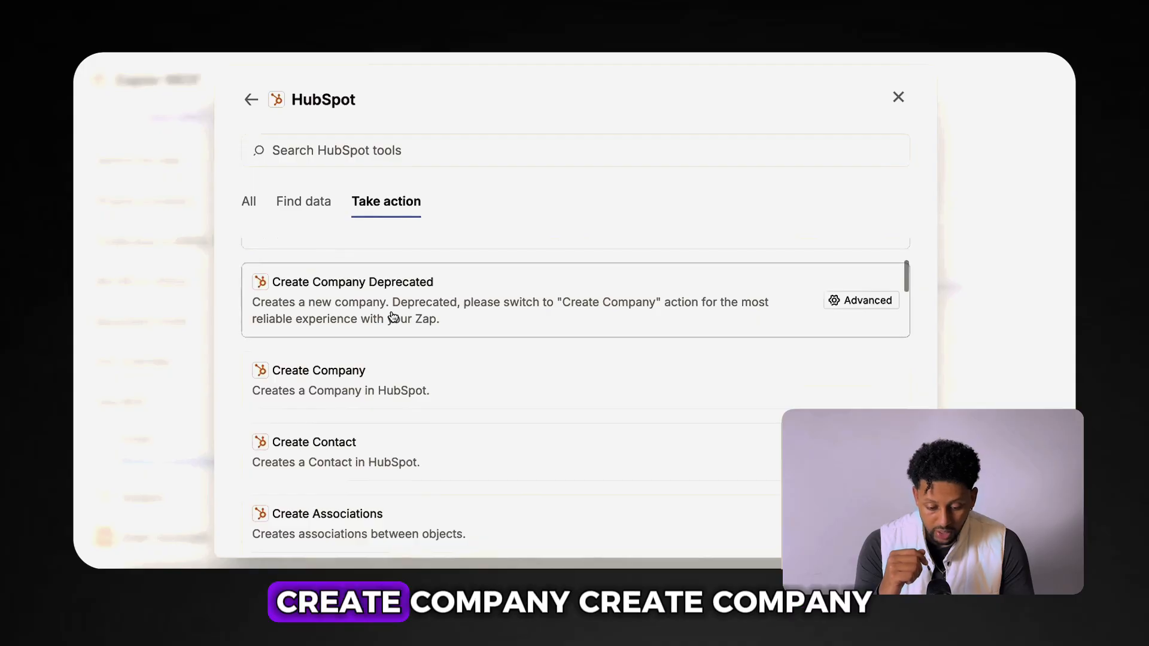
scroll(393, 316, "down", 5)
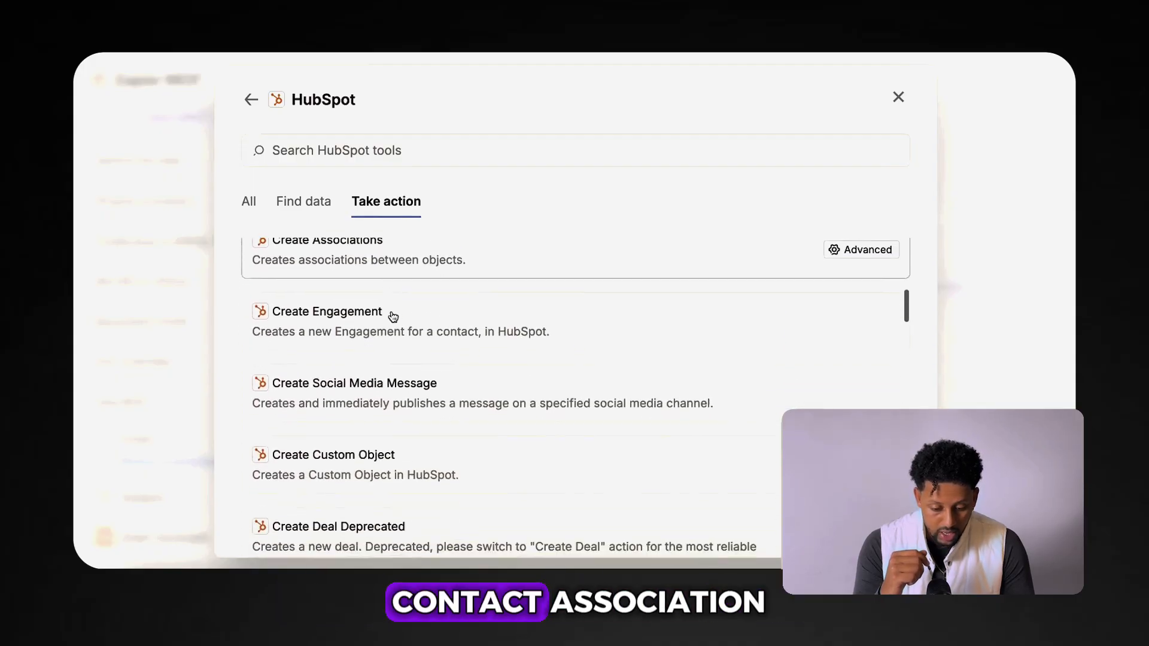
scroll(393, 316, "down", 1)
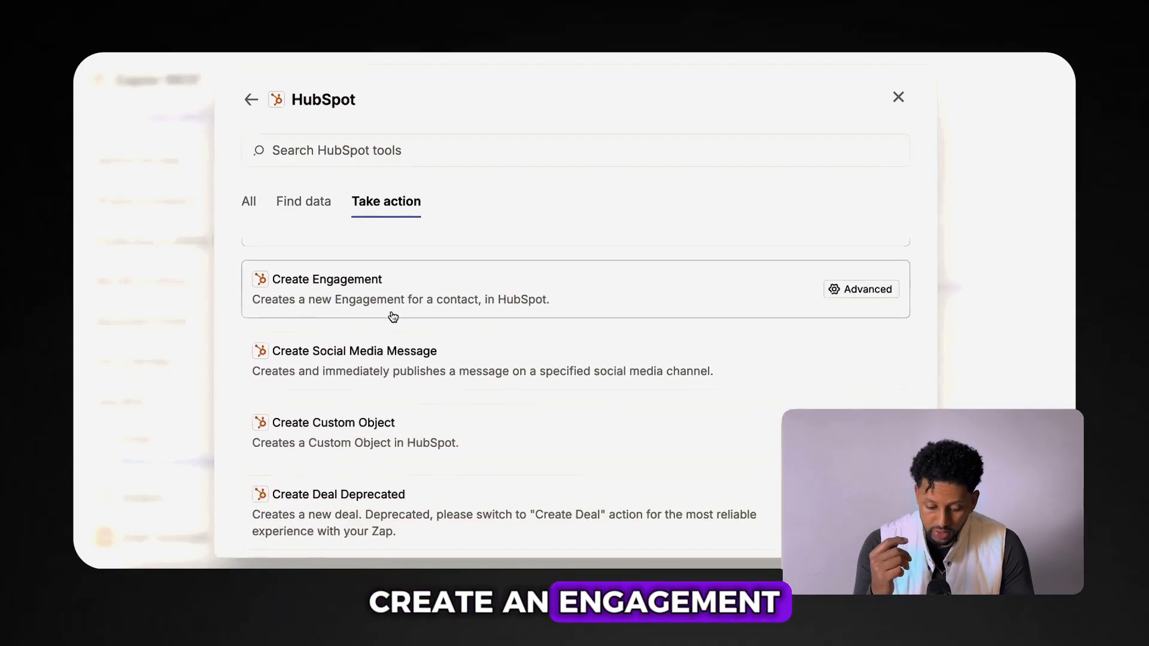
scroll(393, 316, "down", 5)
scroll(393, 316, "down", 9)
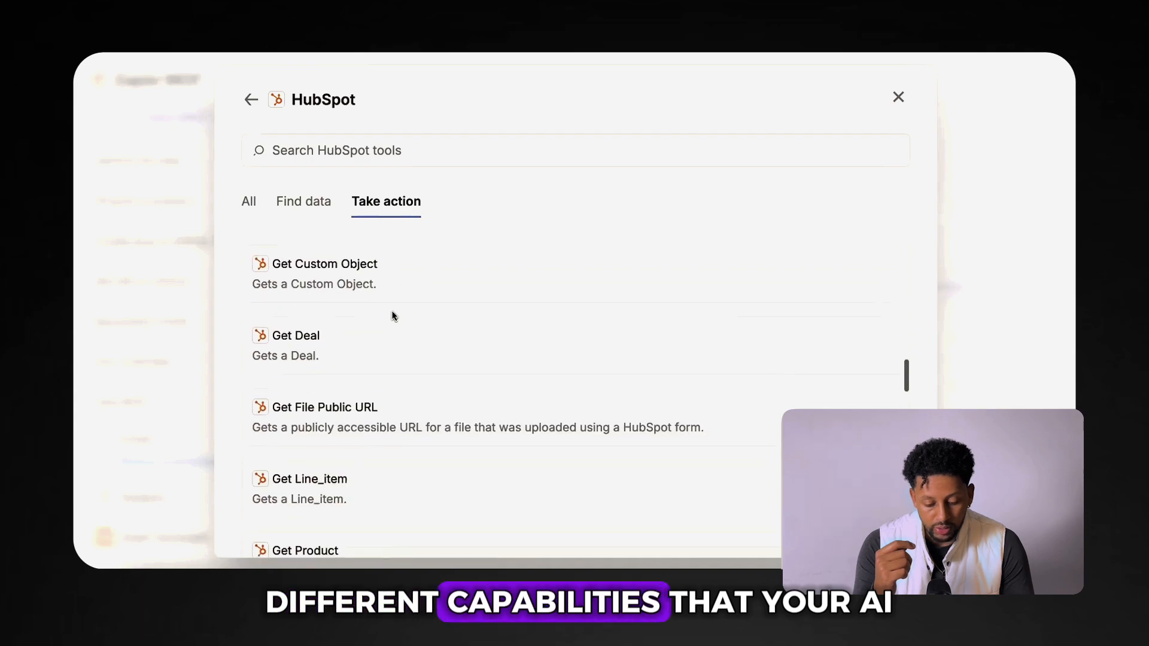
scroll(393, 316, "down", 10)
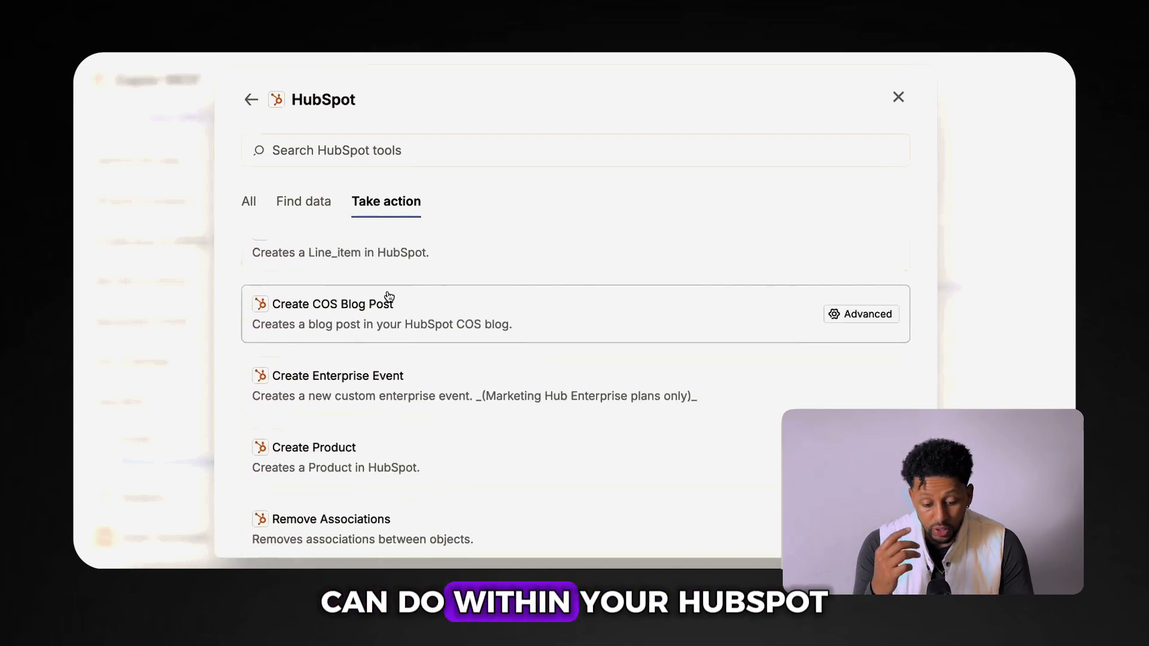
left_click(248, 207)
left_click(898, 97)
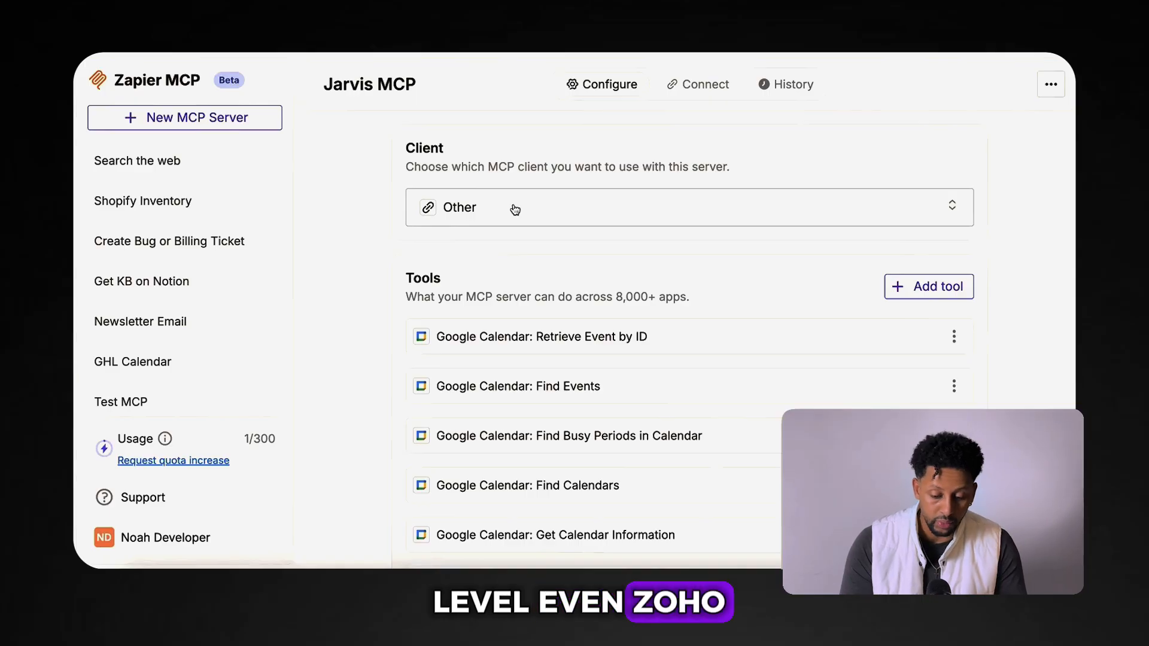
Search the tool catalogue for ClickUp, view its available tools, and close the catalogue without adding any.
left_click(936, 286)
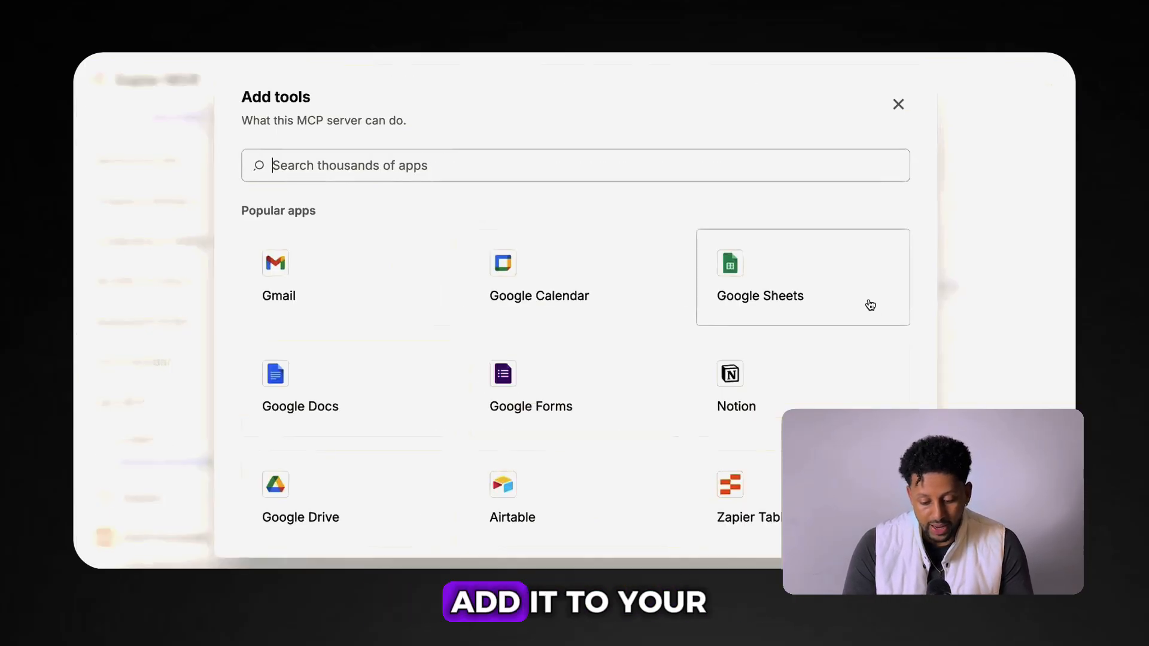
left_click(499, 159)
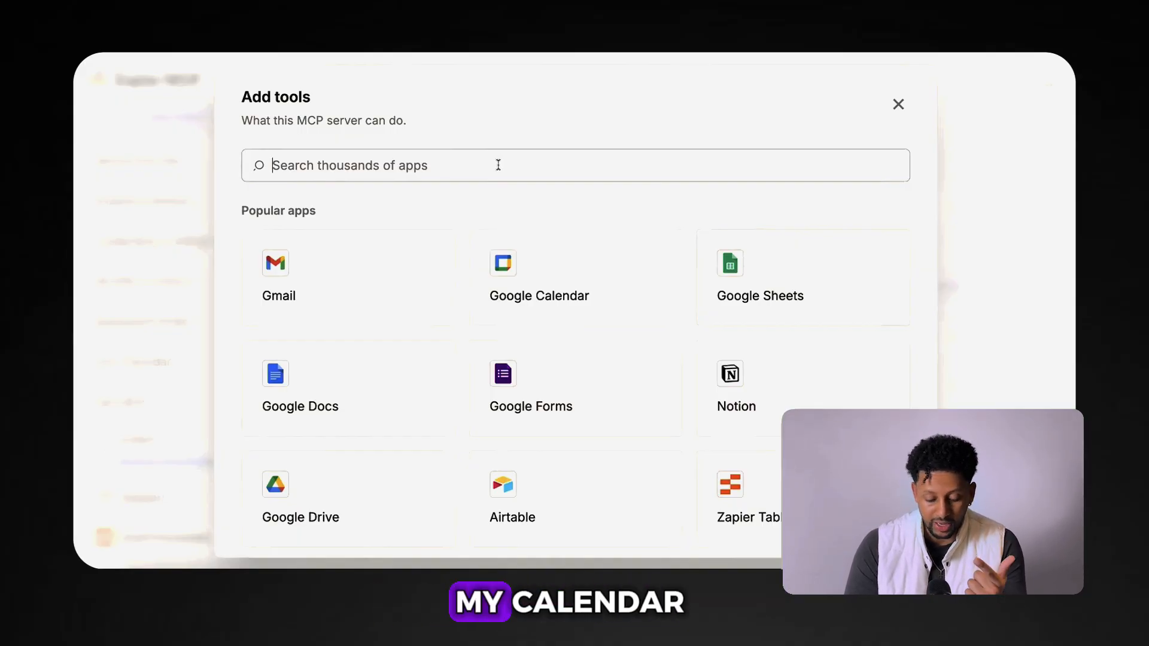
scroll(527, 432, "down", 3)
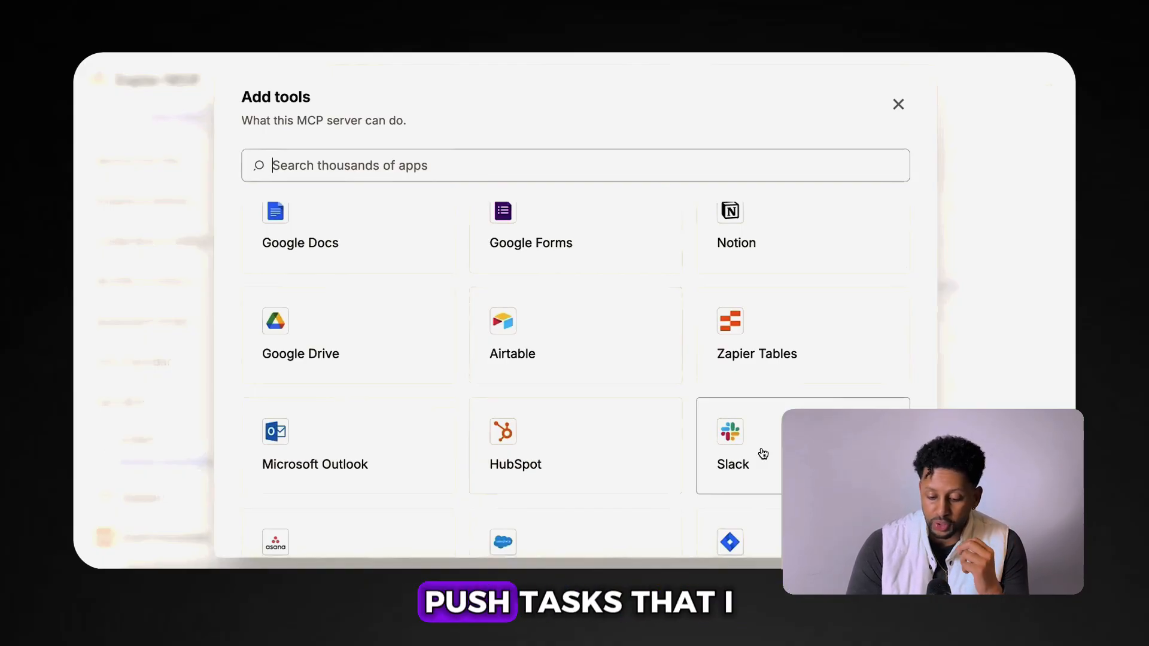
type("clickup")
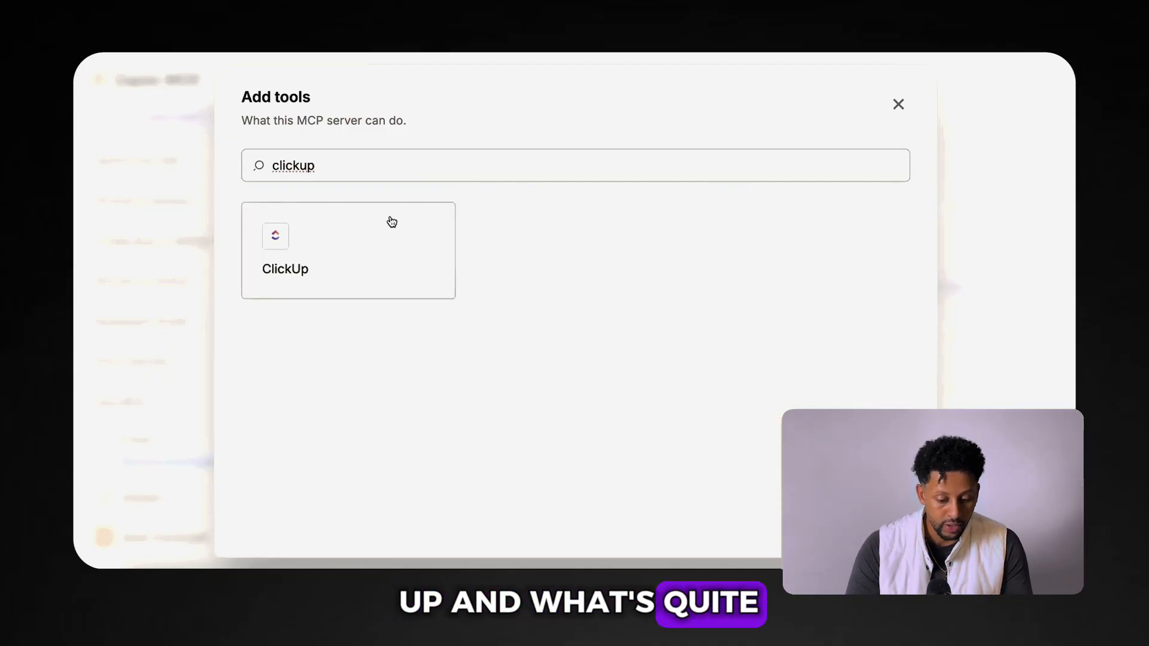
left_click(328, 238)
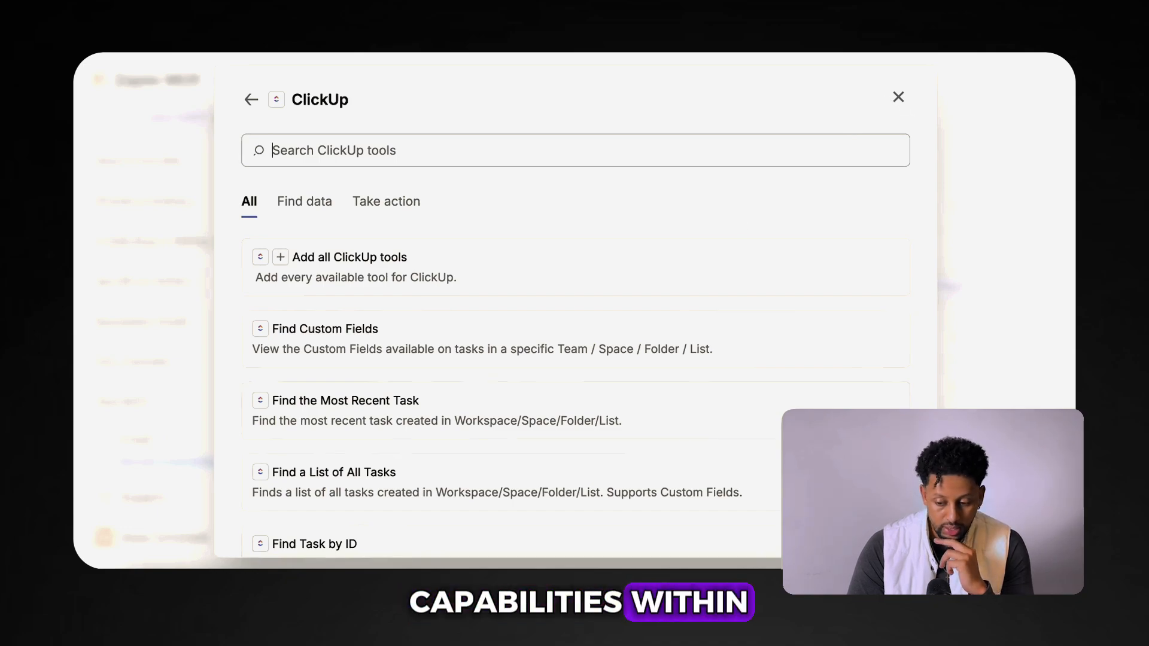
left_click(895, 103)
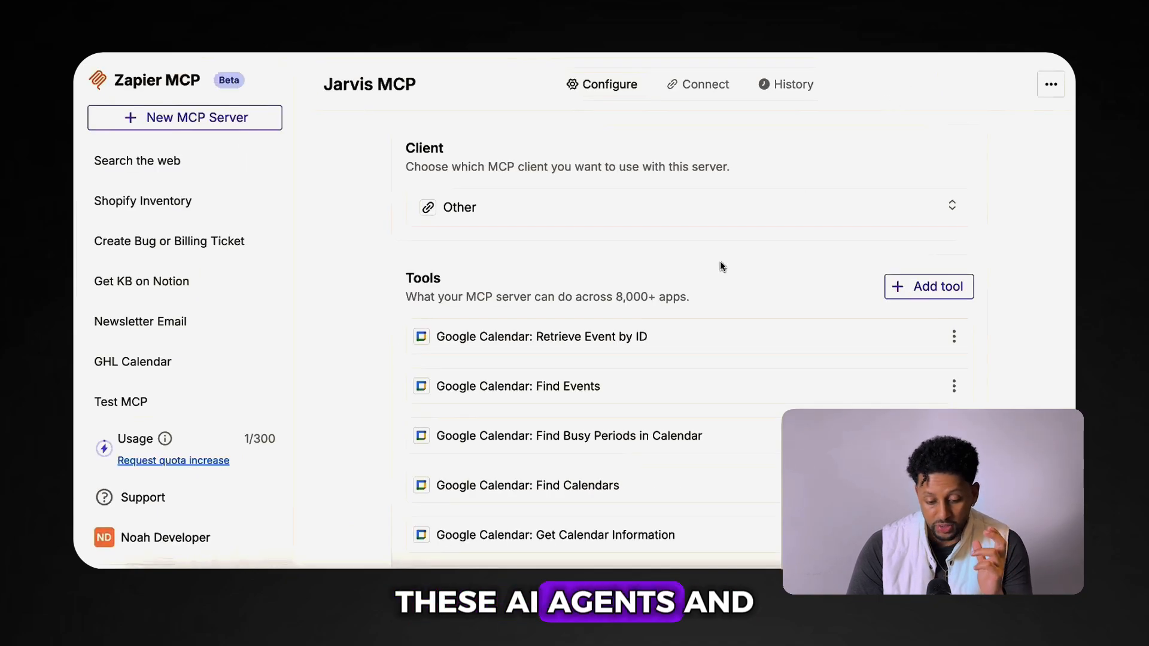
Review the list of Google Calendar tools on the Jarvis MCP server.
scroll(721, 266, "down", 2)
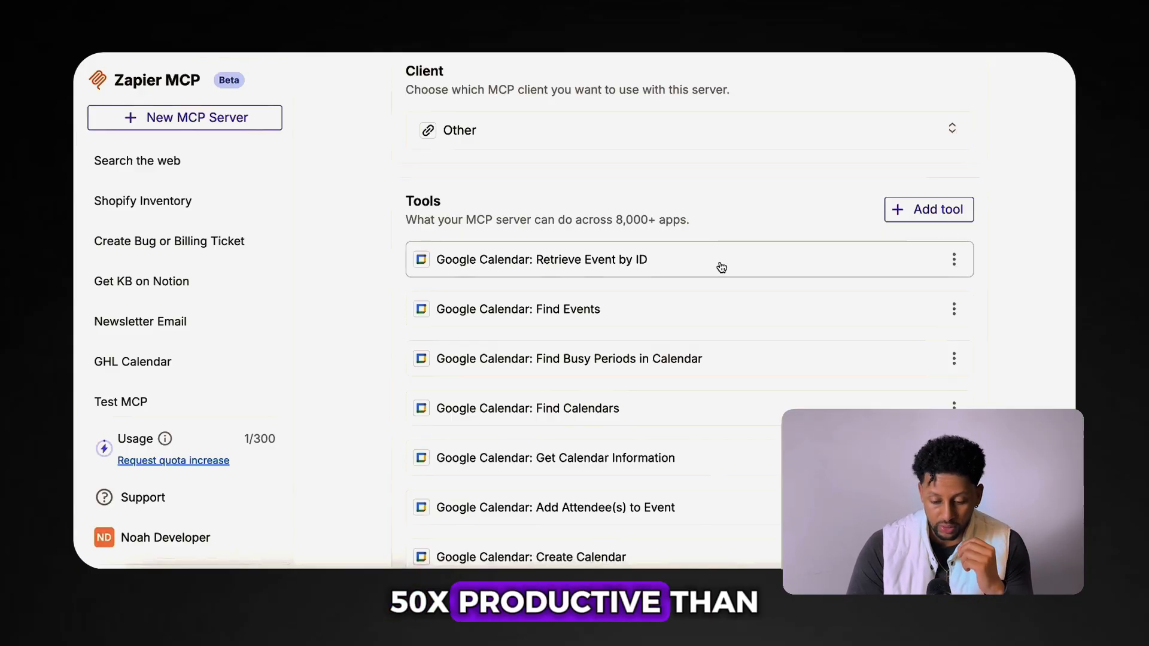
scroll(721, 267, "down", 3)
scroll(721, 267, "down", 3)
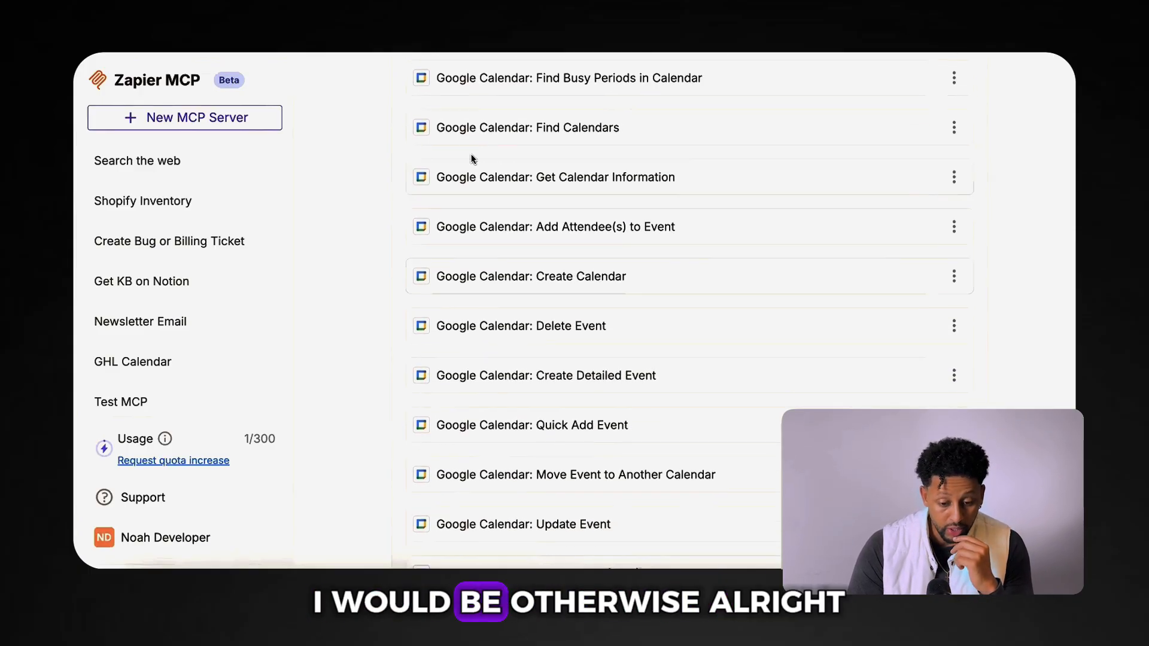
scroll(470, 160, "up", 8)
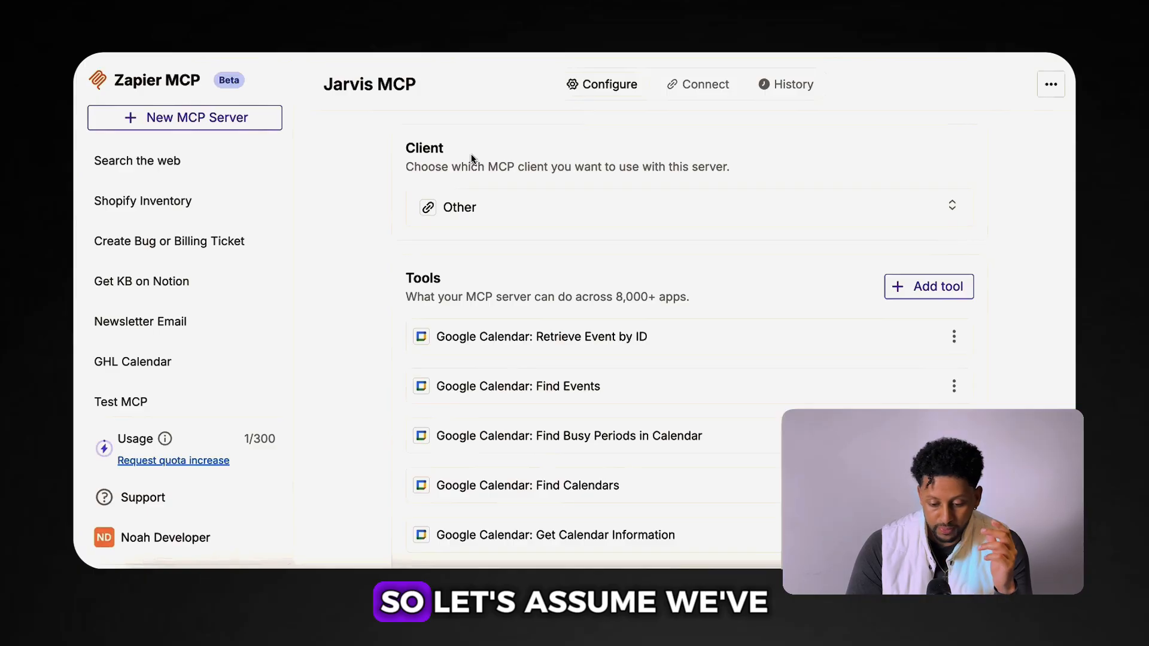
Look over the Jarvis MCP server's tool list and copy the server-specific URL from its connection details.
scroll(524, 305, "down", 3)
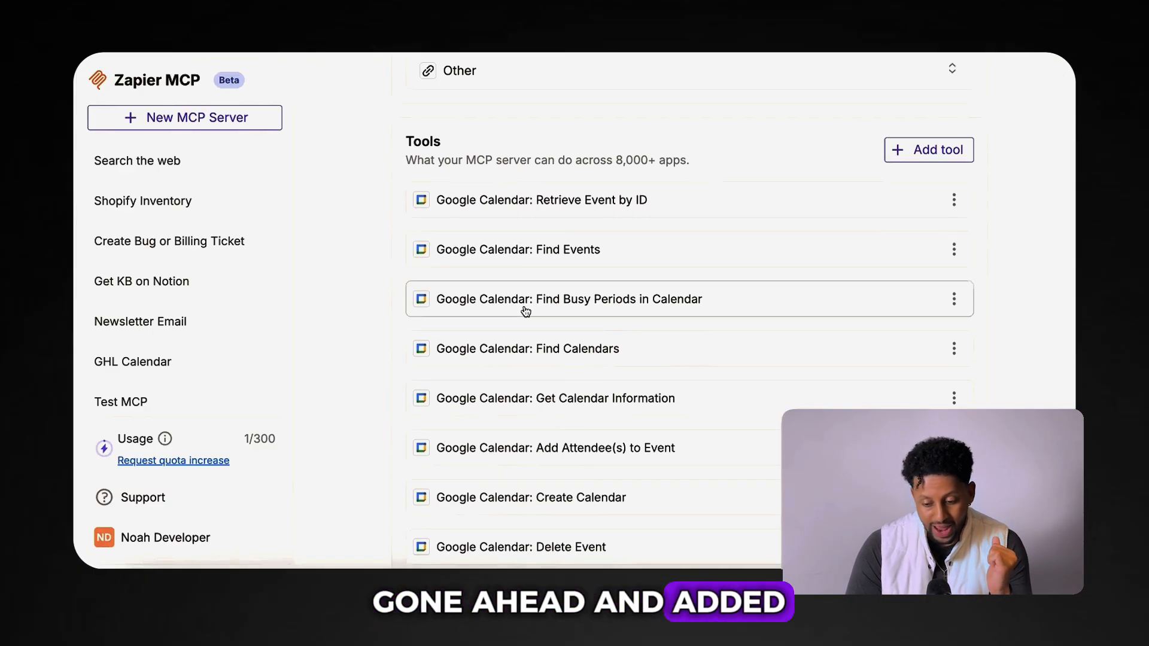
scroll(524, 296, "down", 8)
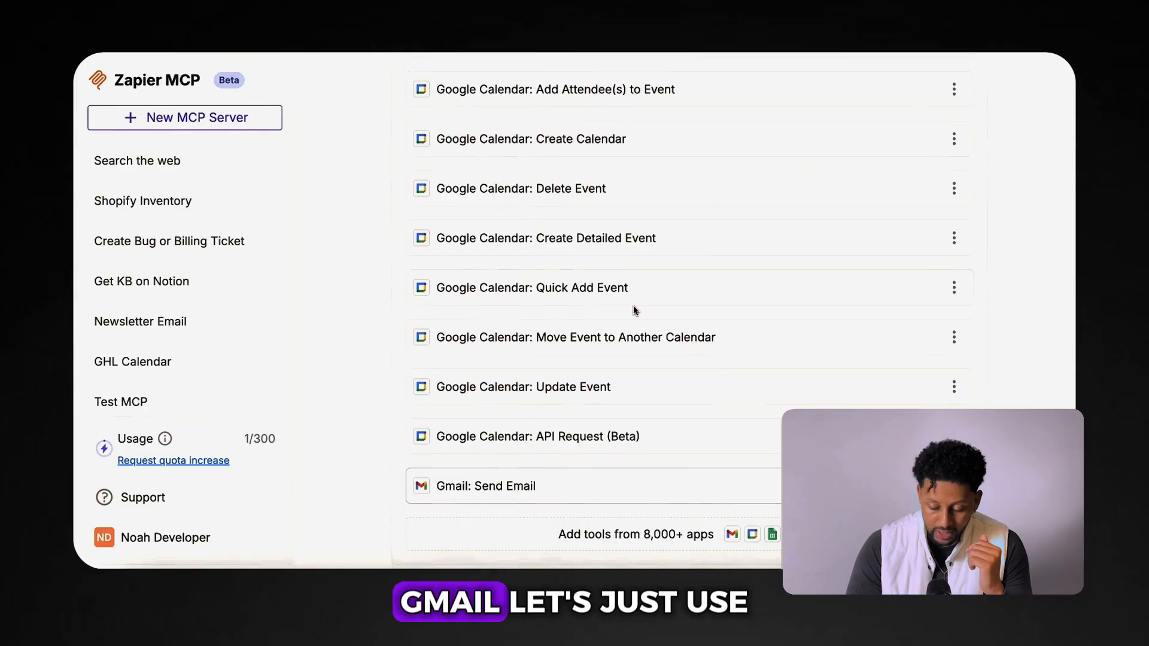
scroll(607, 339, "up", 10)
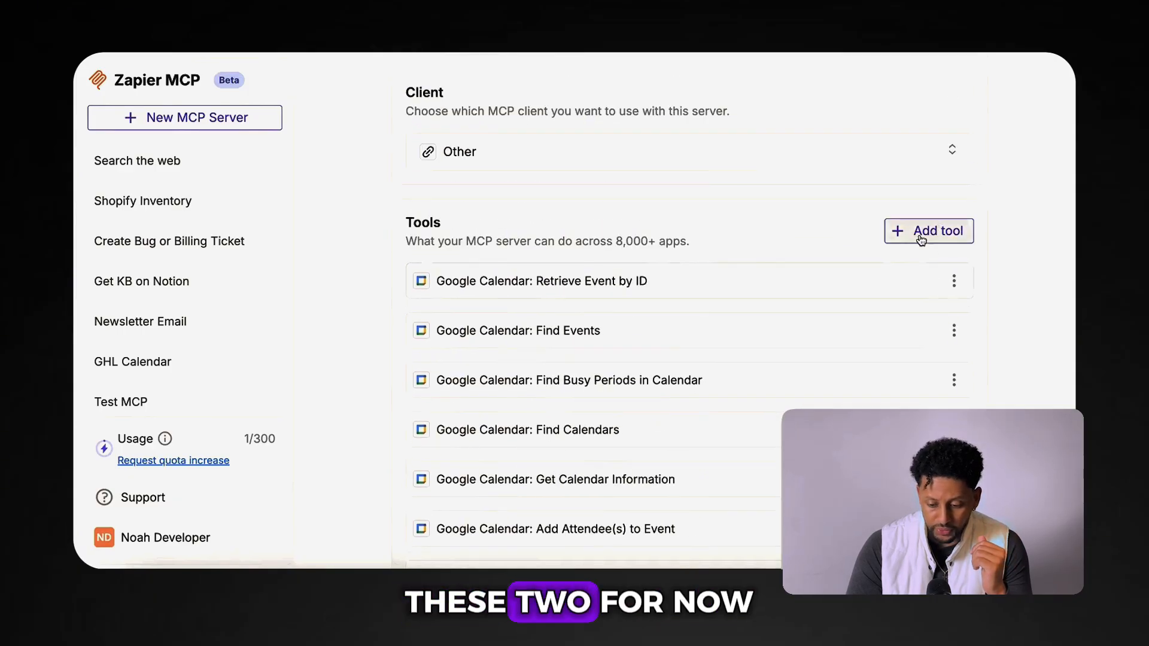
scroll(730, 122, "up", 1)
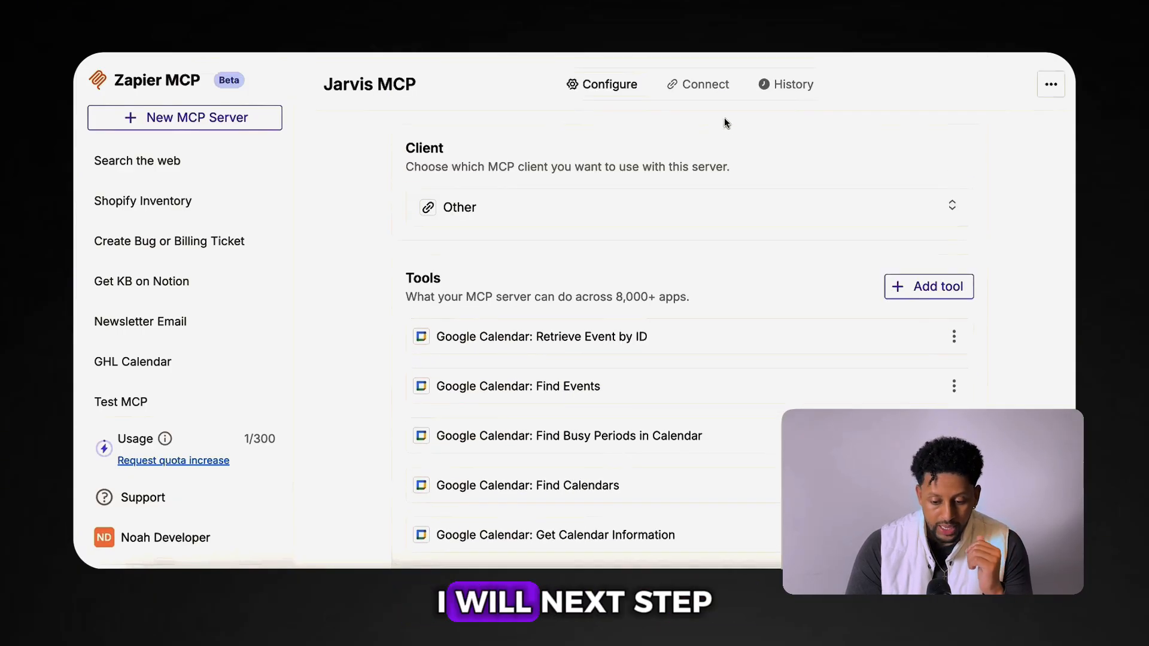
left_click(697, 87)
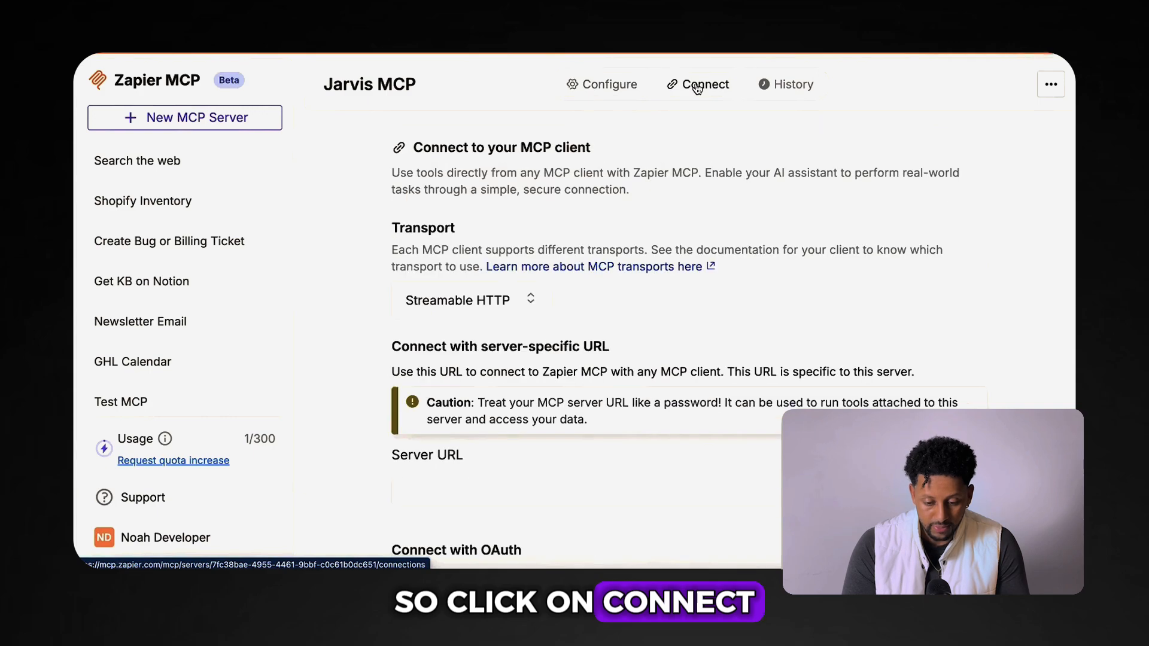
scroll(684, 283, "down", 3)
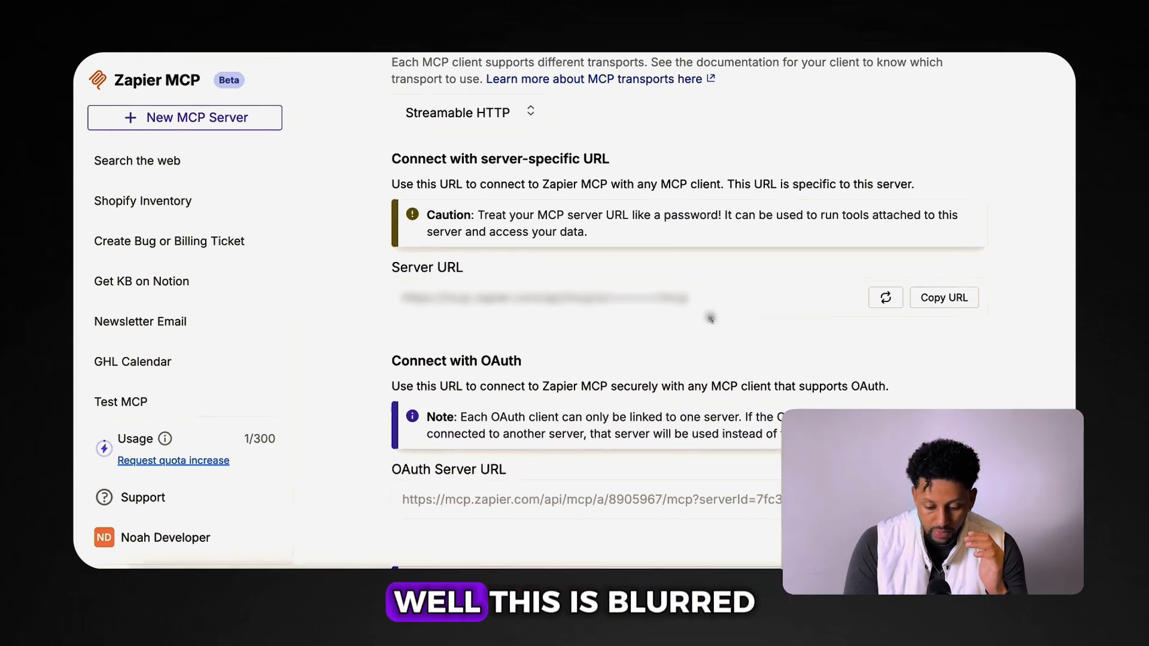
scroll(710, 319, "down", 1)
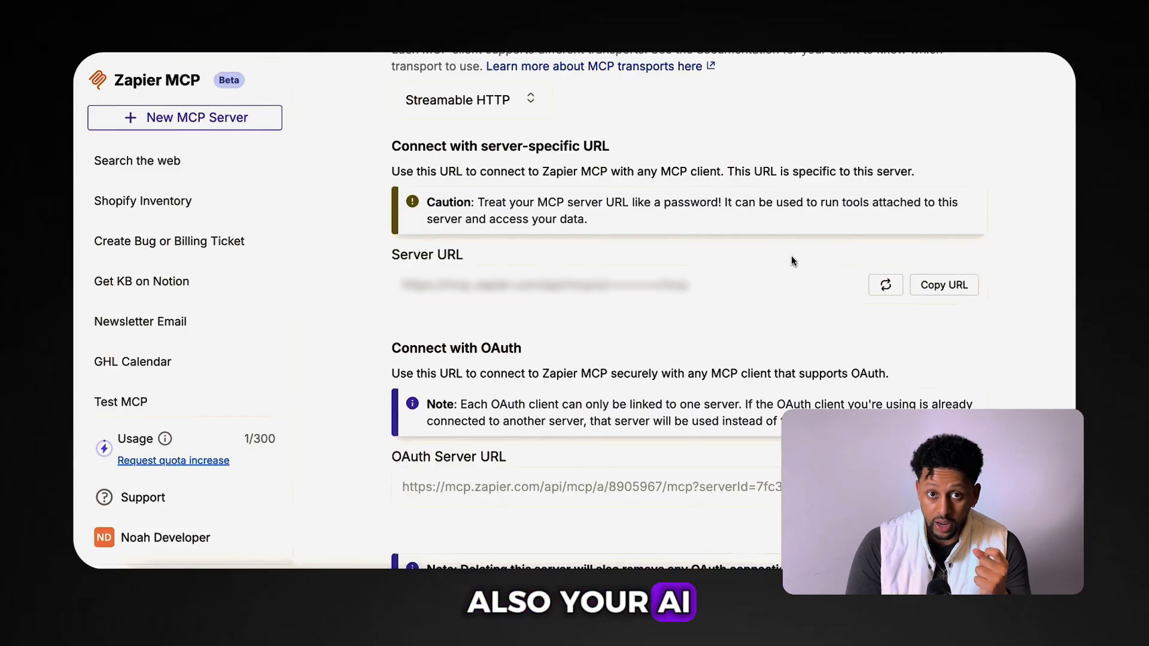
left_click(939, 291)
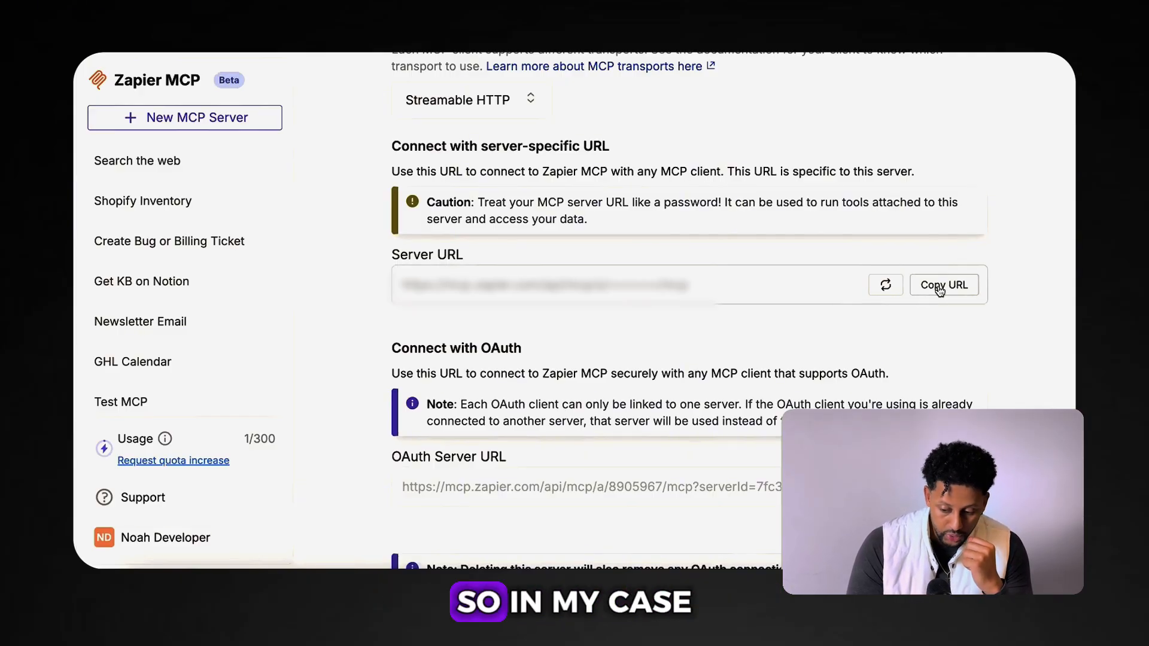
left_click(939, 291)
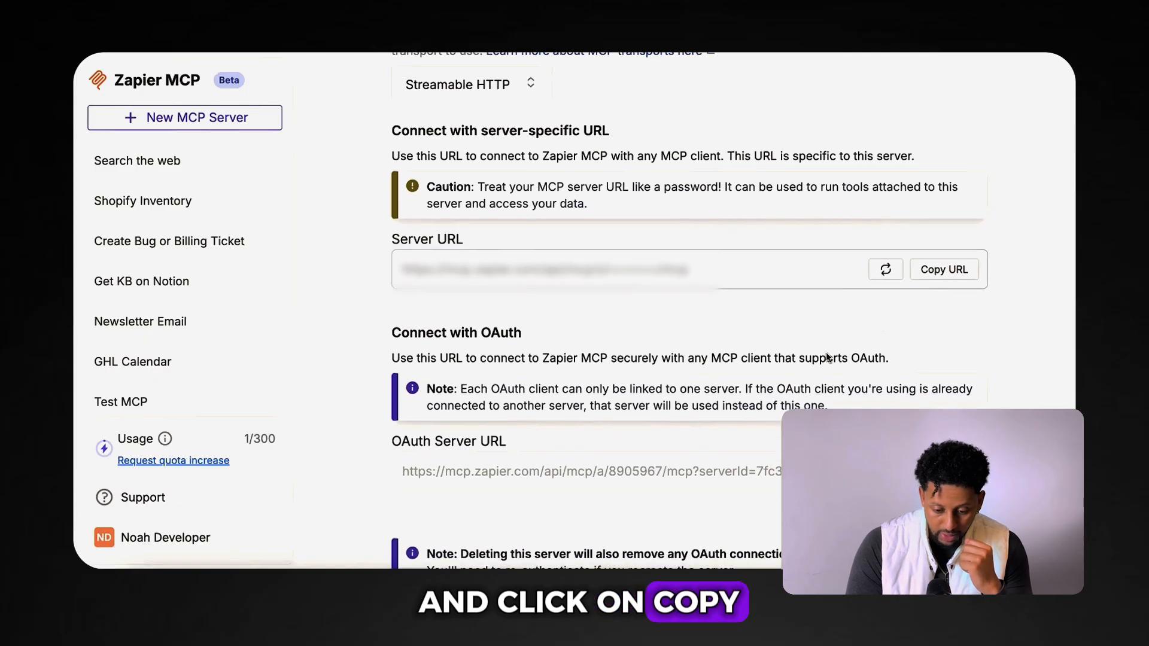
Switch to assignX.ai and open the form for adding an MCP tool to Jarvis AI's actions.
mouse_move(414, 161)
left_mouse_down()
mouse_move(628, 160)
mouse_move(625, 143)
mouse_move(401, 156)
left_mouse_up()
left_click(403, 161)
scroll(435, 284, "down", 2)
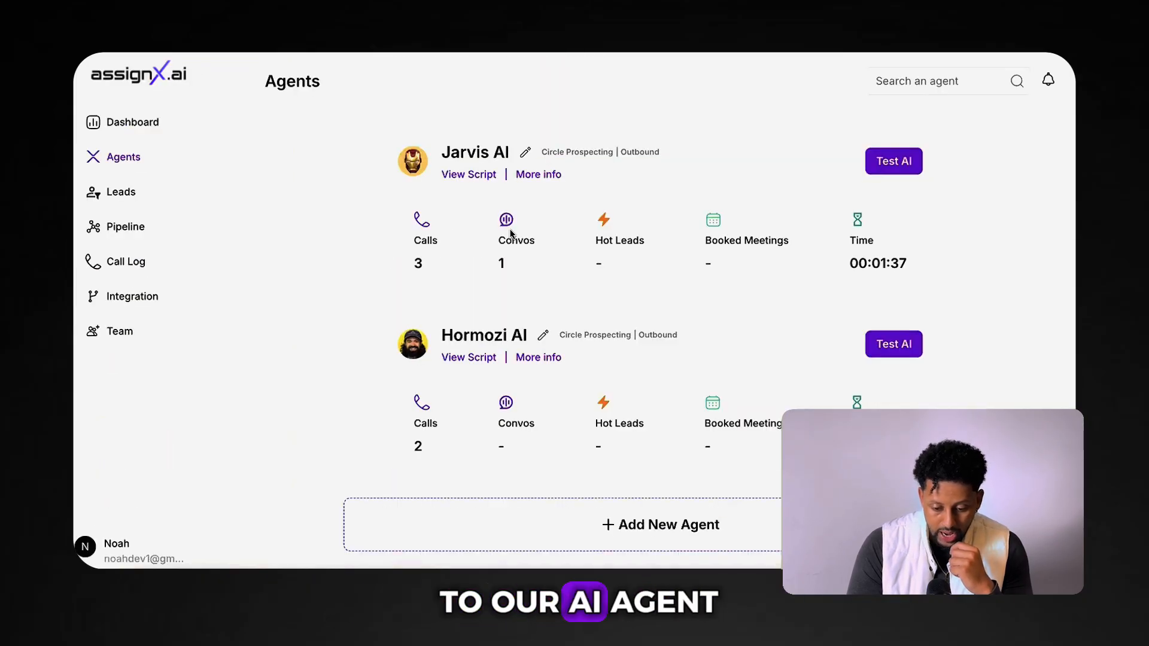
left_click(538, 176)
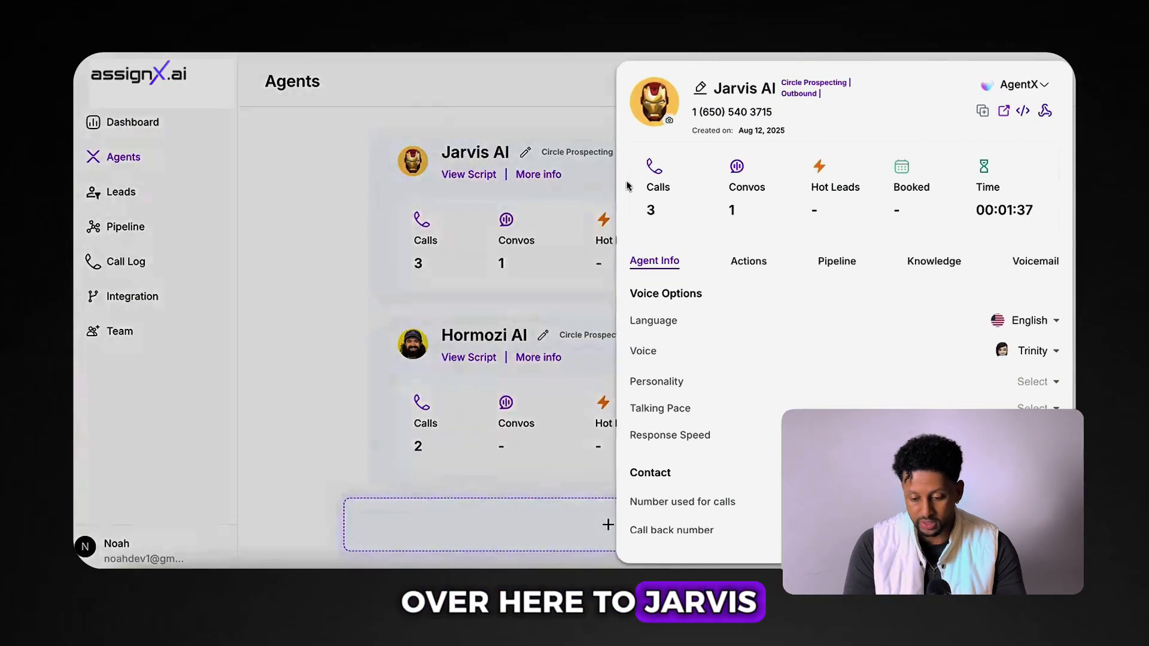
left_click(741, 266)
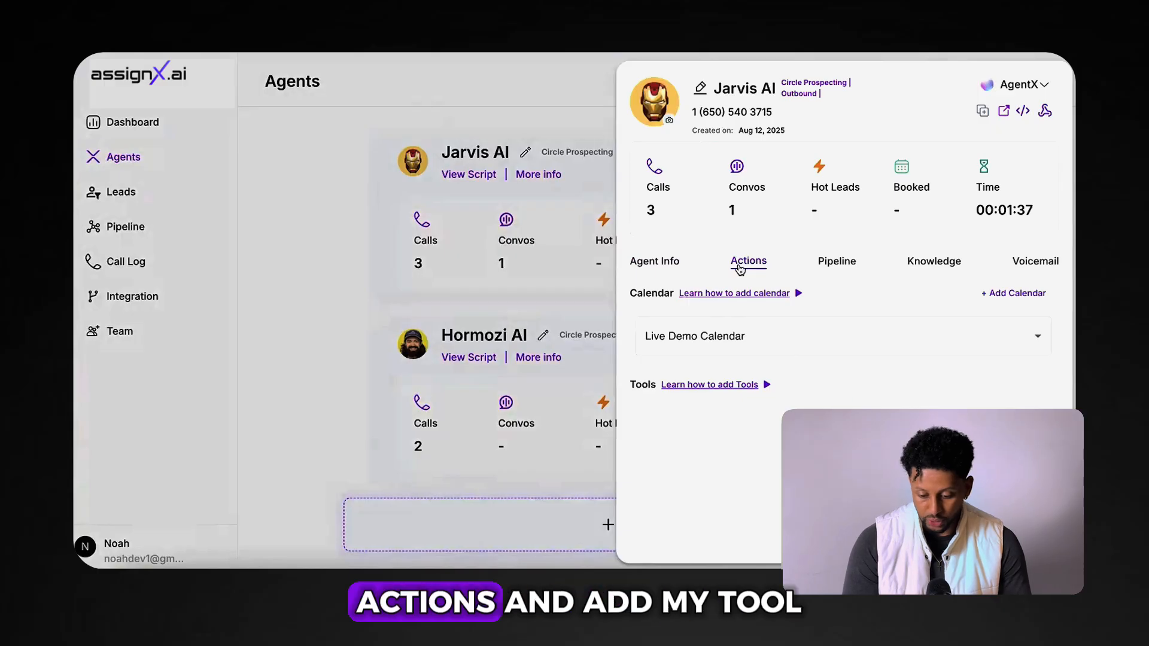
left_click(843, 446)
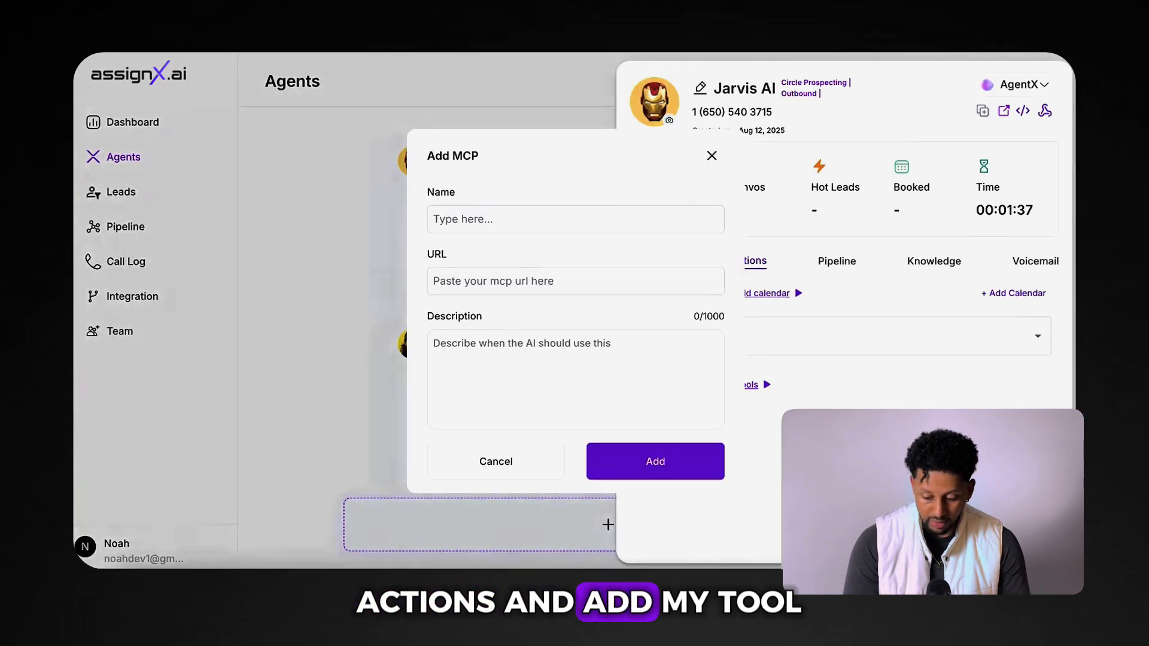
Name the MCP "Jarvis Demo Tool" and paste the copied MCP server URL into its URL field.
left_click(511, 215)
type("Jarvis Demo Tool")
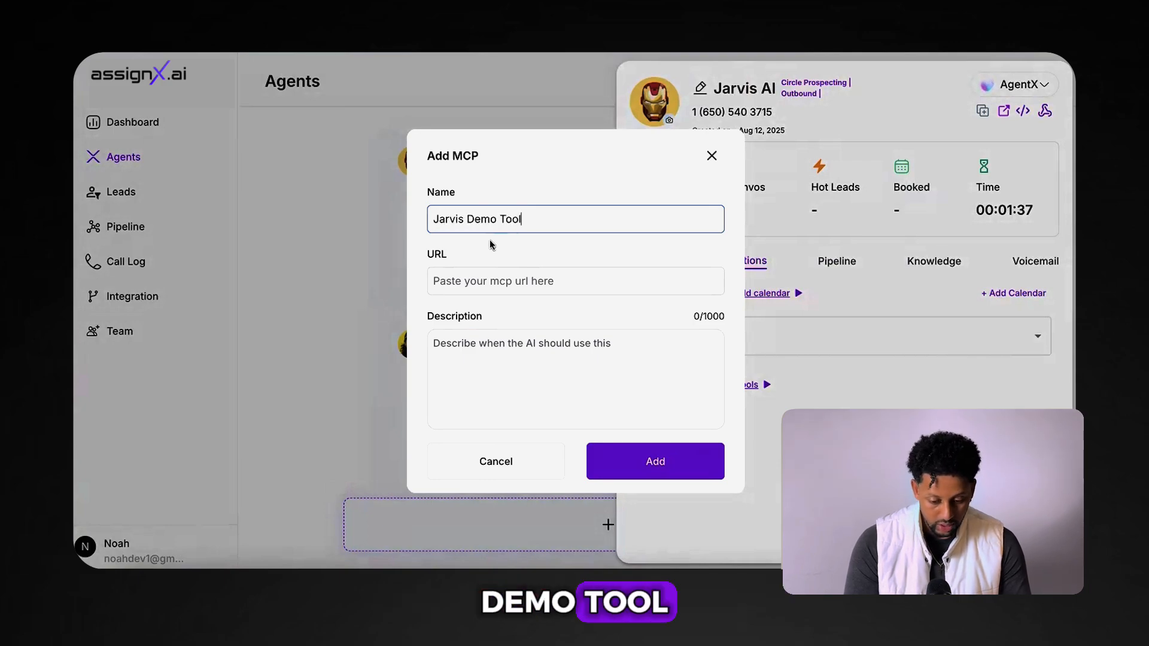
left_click(476, 279)
key("ctrl+v")
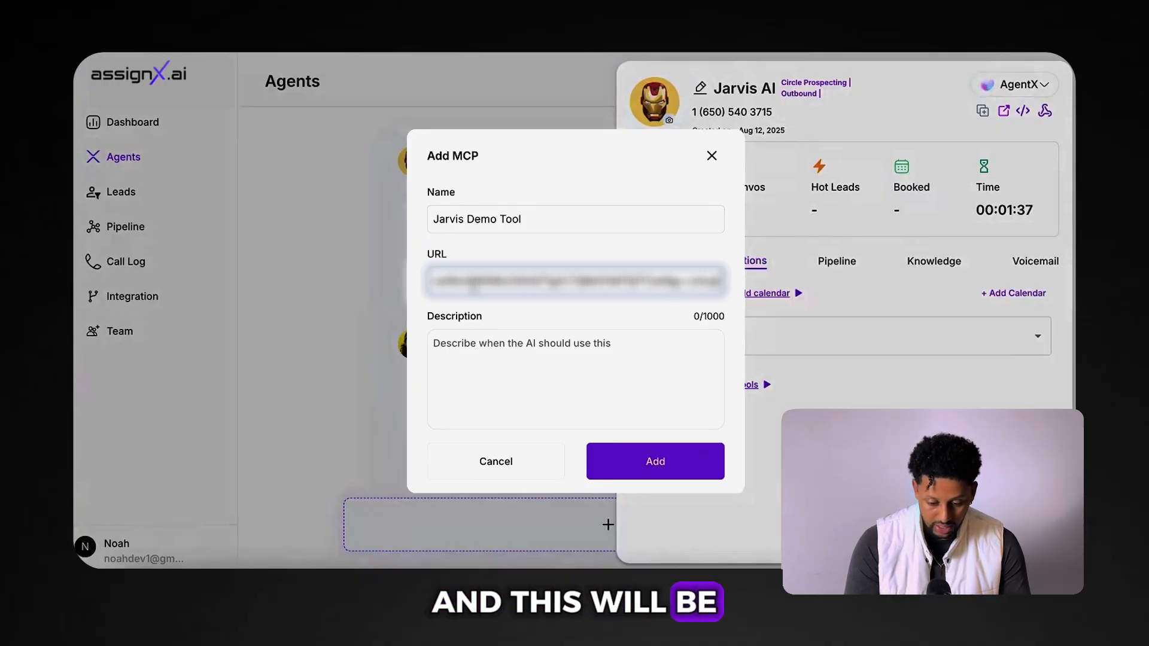
Describe the tool as "Use this tool to manage calendar details and emails. You can read/write on my gmail / google calendar." and add it.
left_click(500, 377)
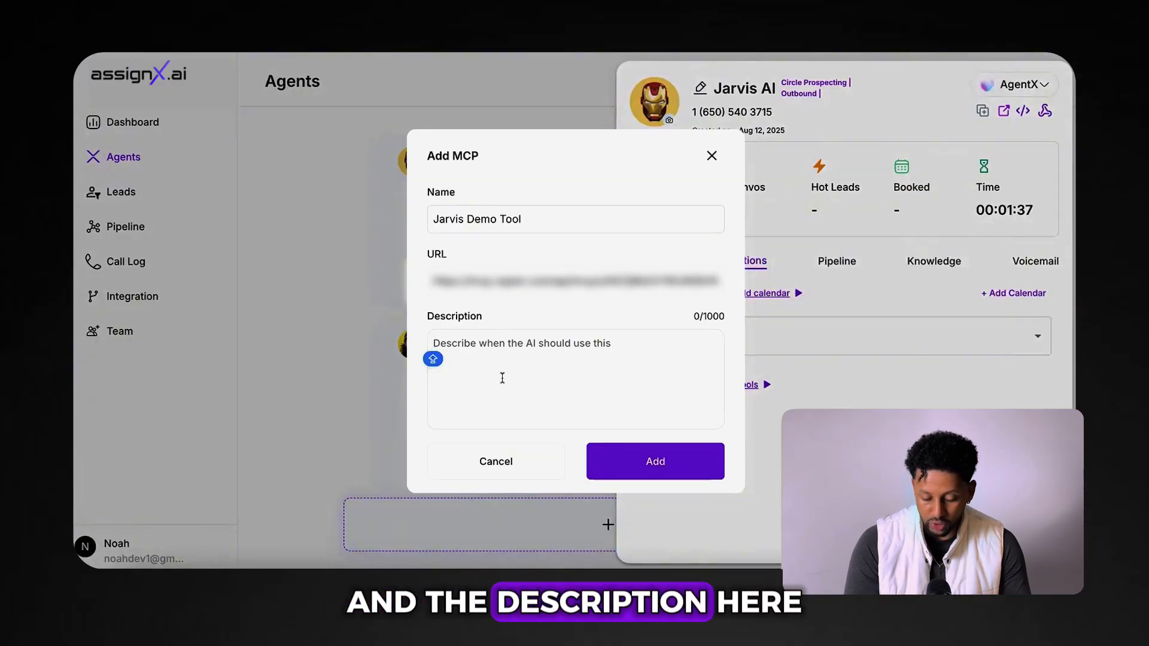
type("Use ")
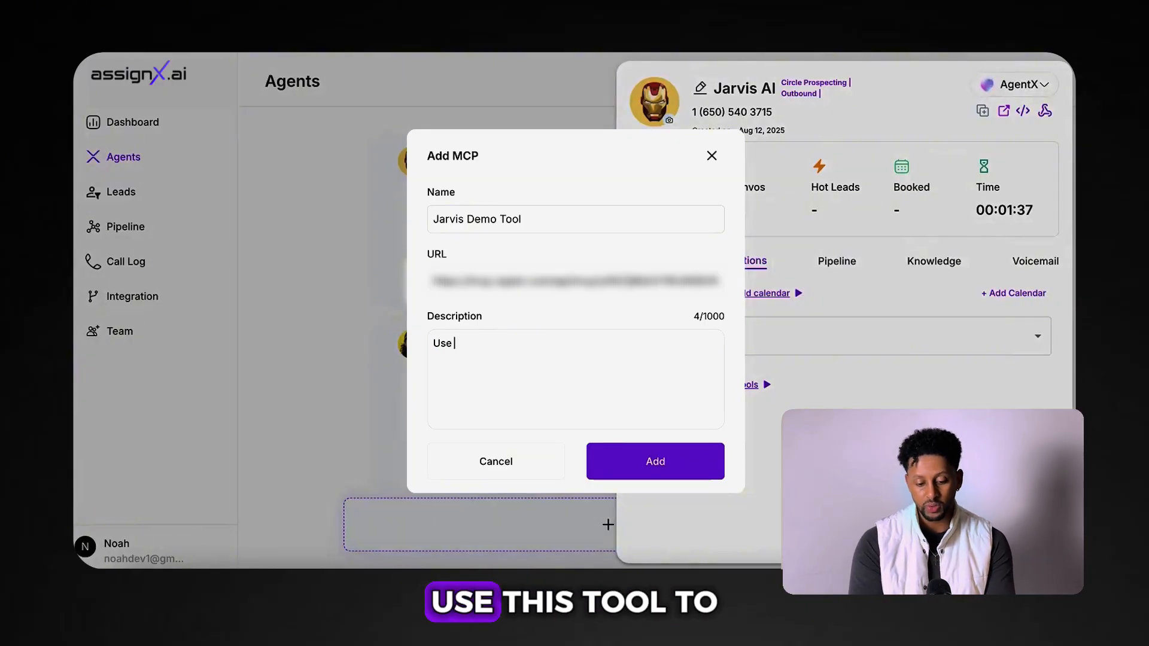
type("this tool to create calendar")
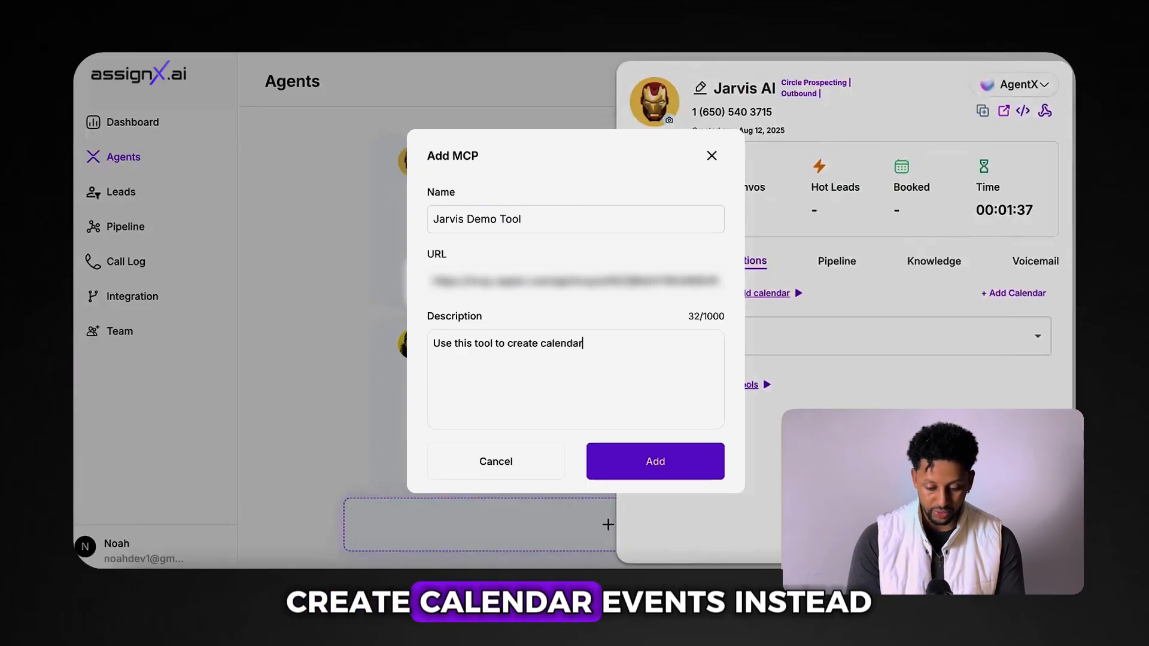
type(" events")
double_click(522, 343)
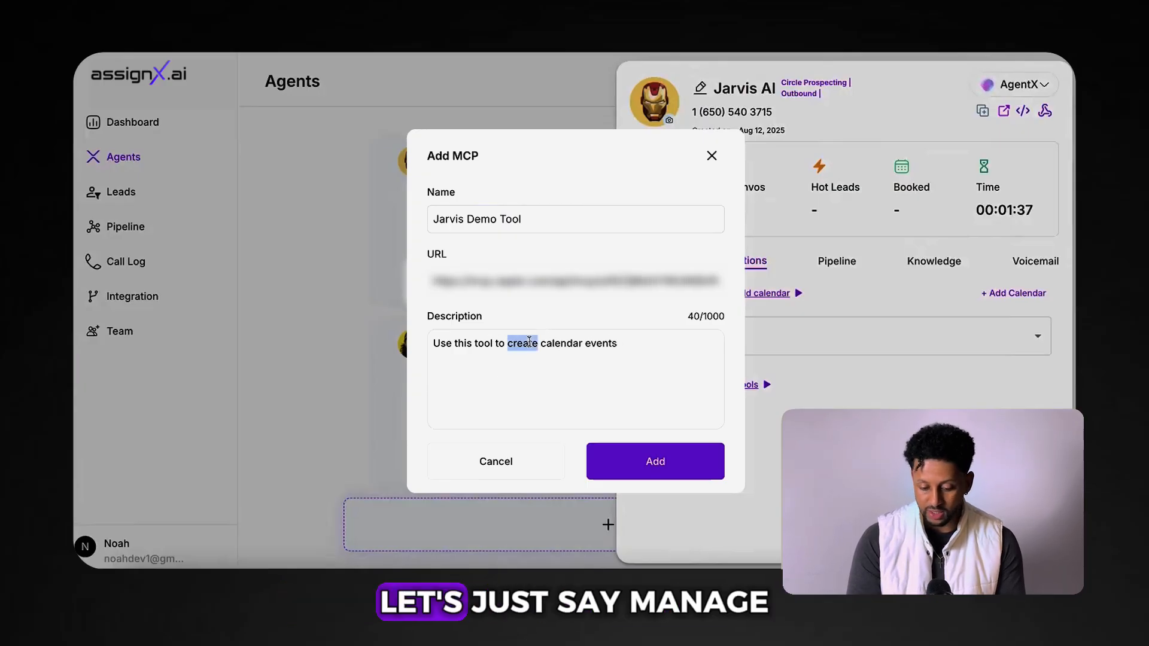
type("manage")
double_click(609, 343)
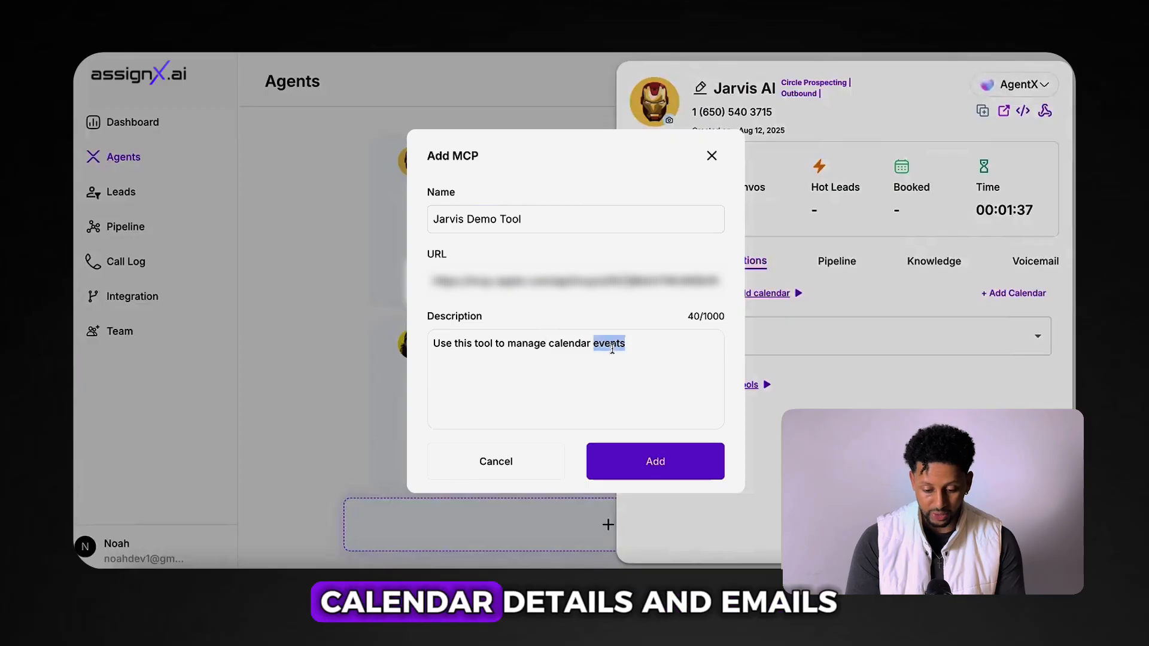
type("details and ")
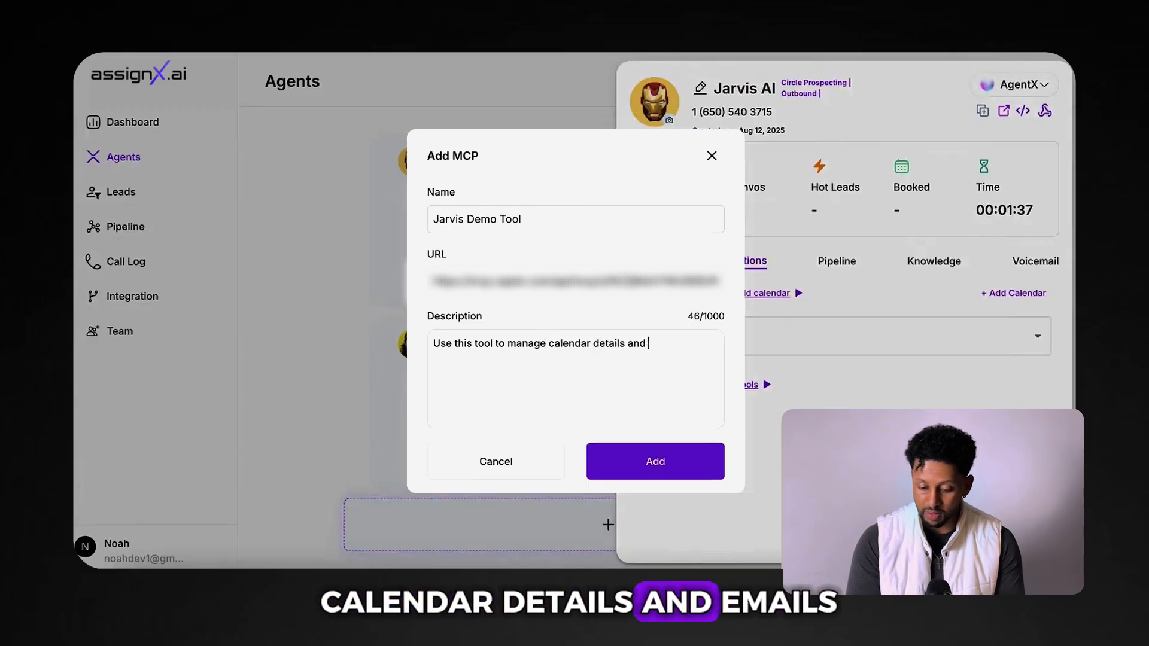
type("emails. You can")
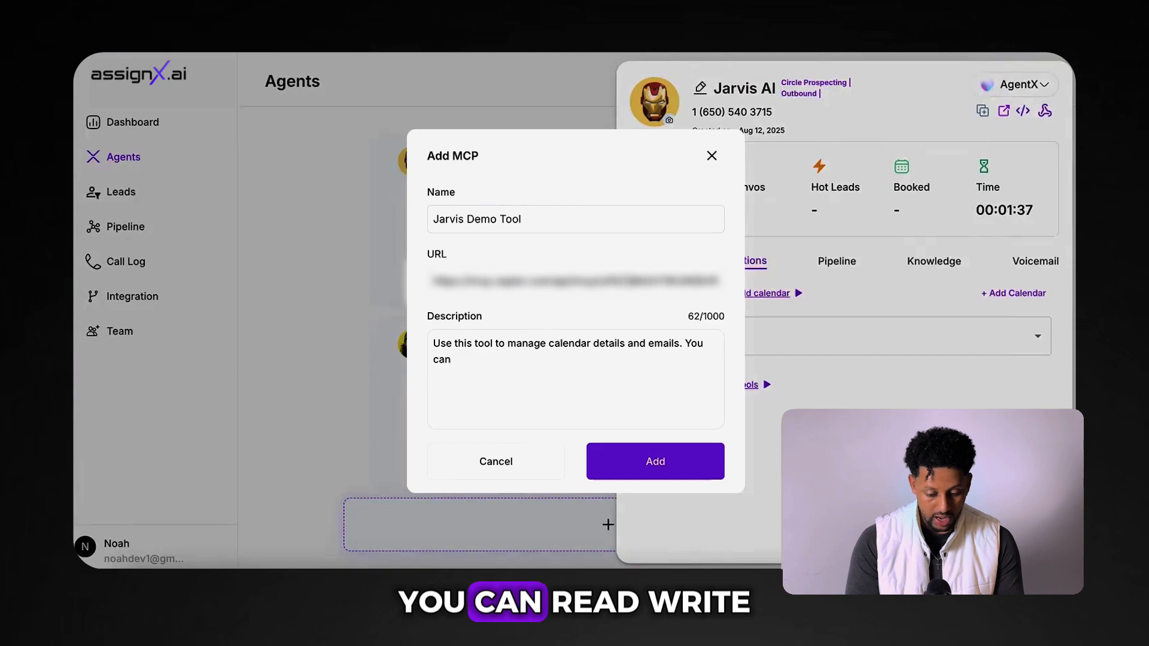
type("read/write")
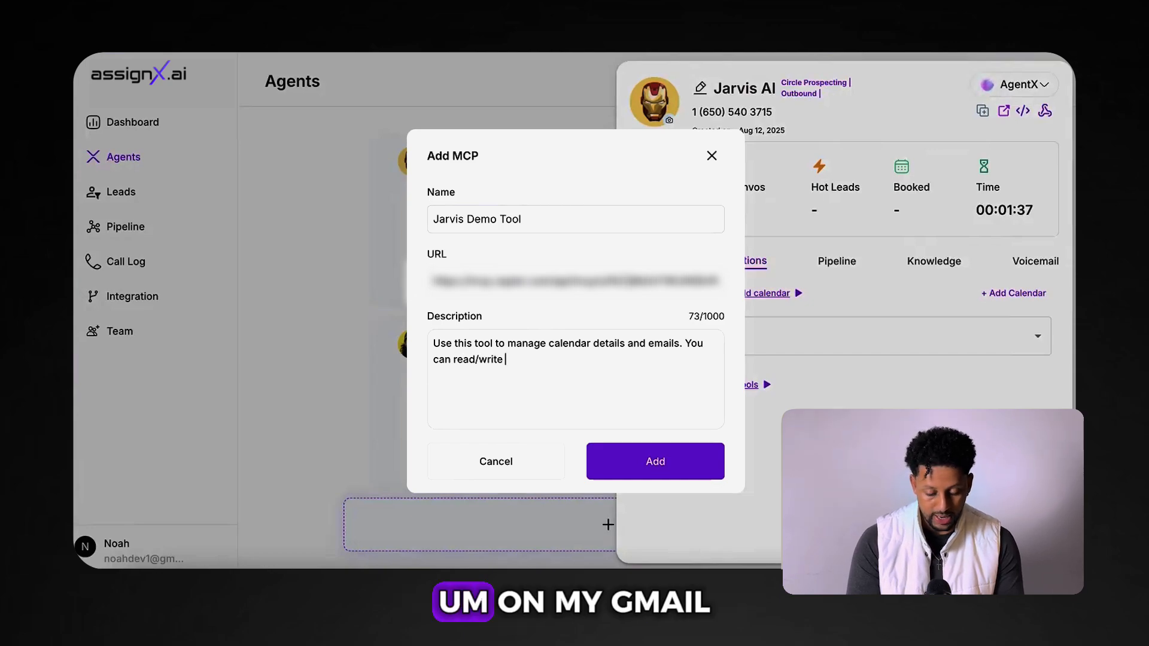
type(" on my gmail / goo")
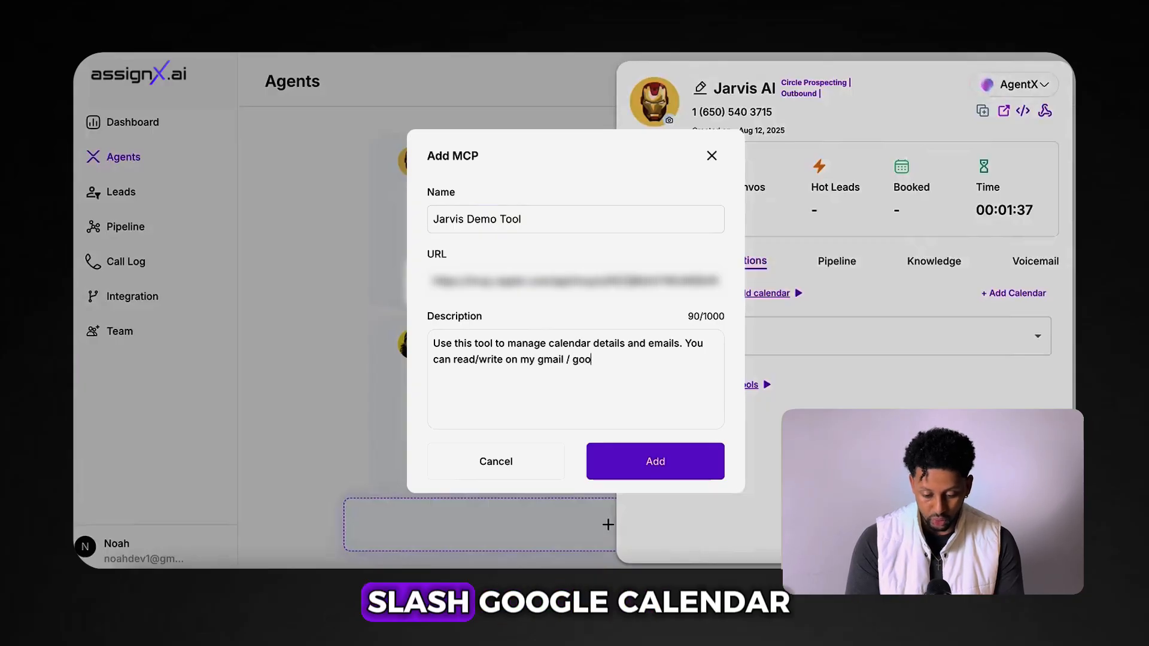
type("gle calendar.")
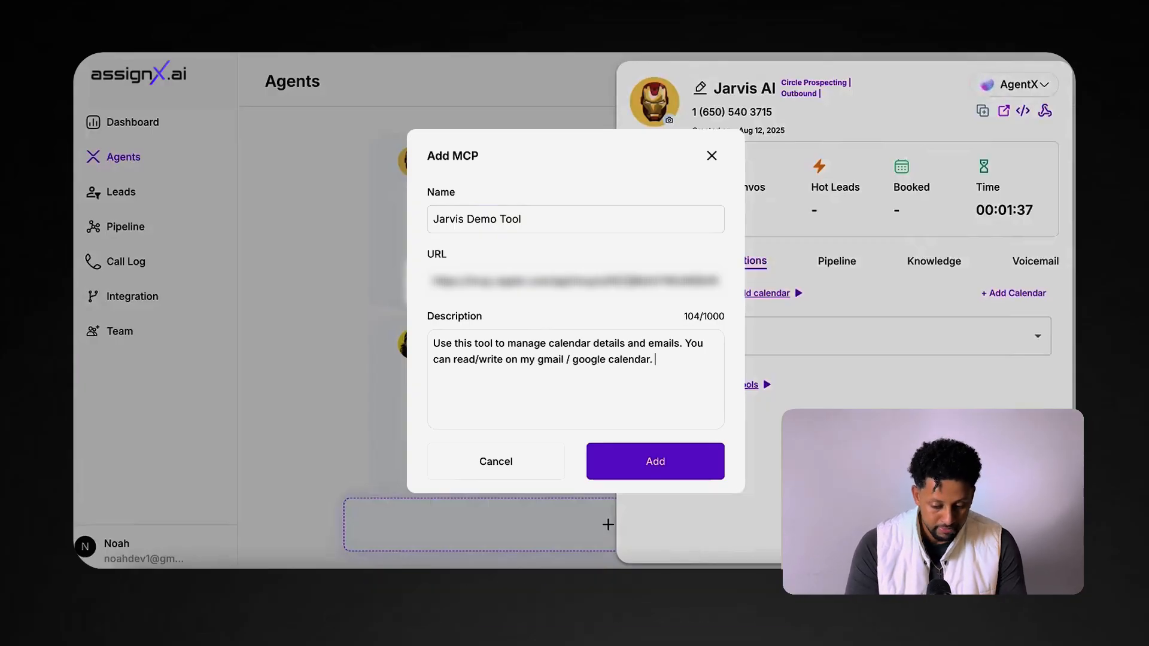
left_click(667, 472)
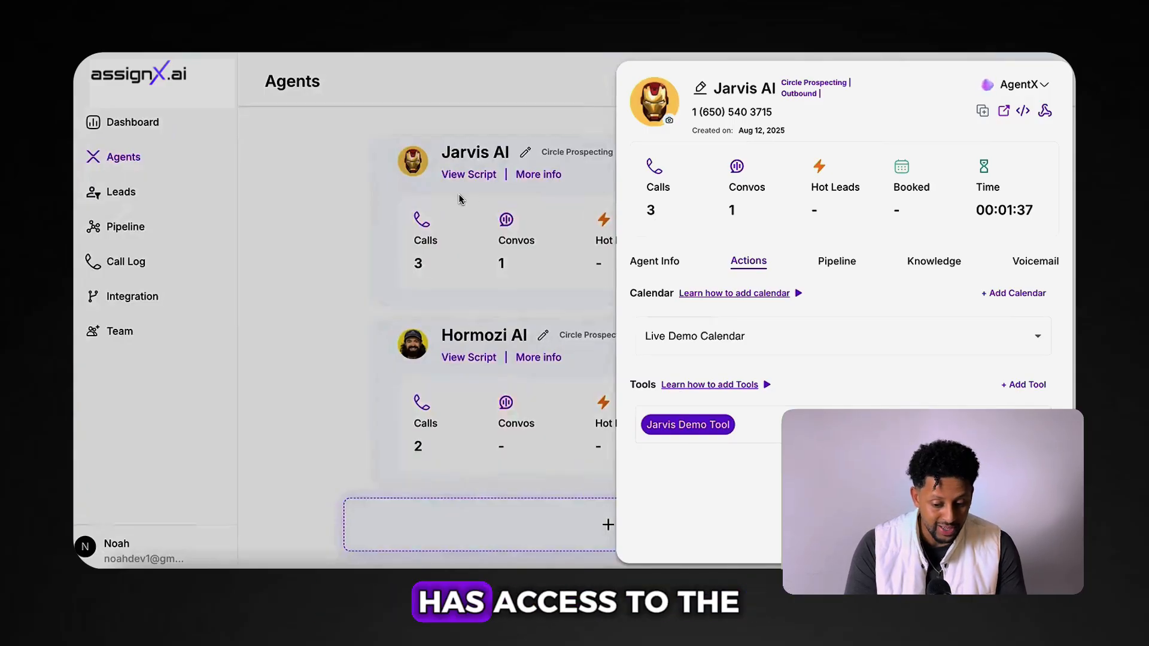
Close the Jarvis AI details, reopen them to launch the agent's browser page, and start a voice call with it.
left_click(318, 221)
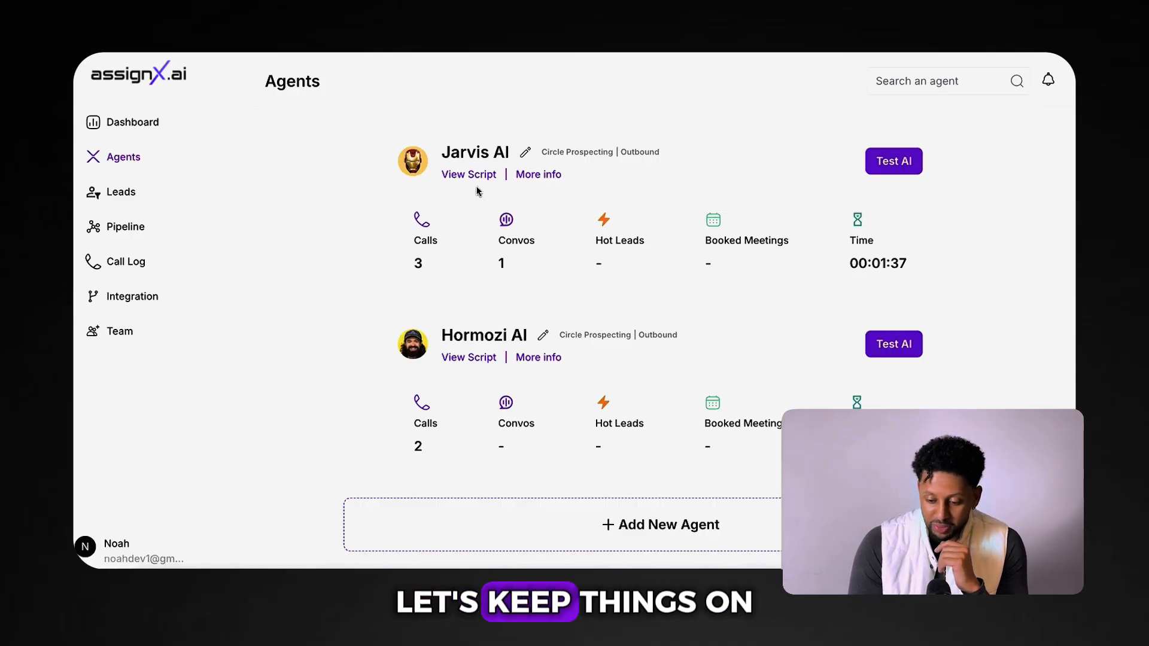
left_click(544, 175)
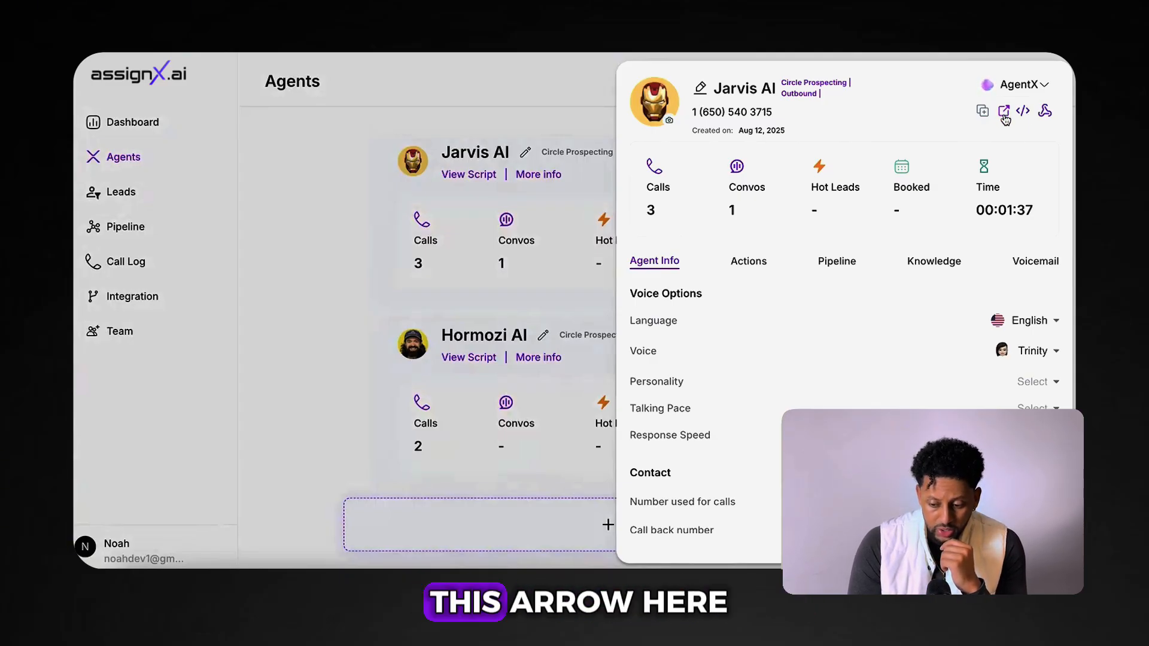
left_click(1004, 113)
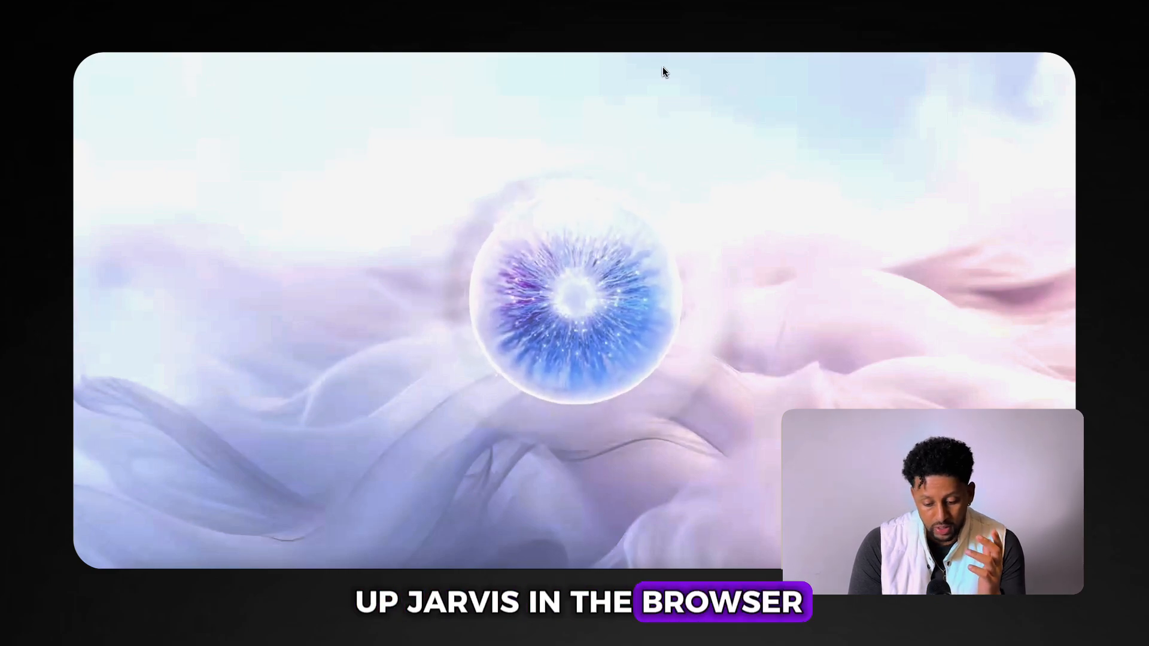
left_click(571, 257)
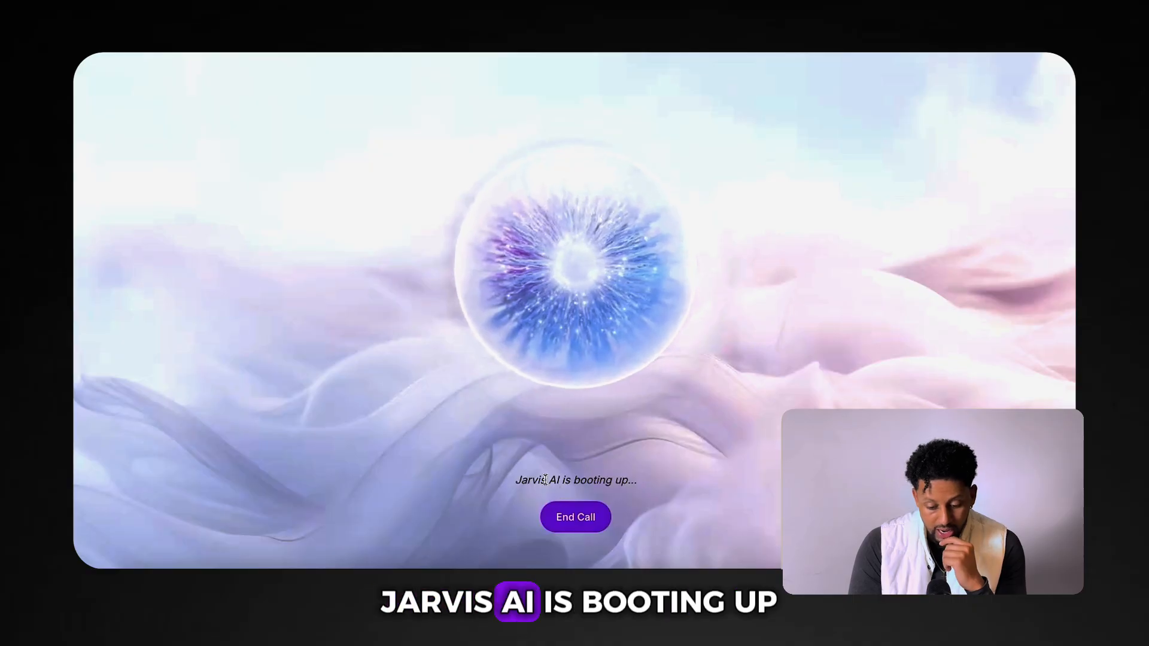